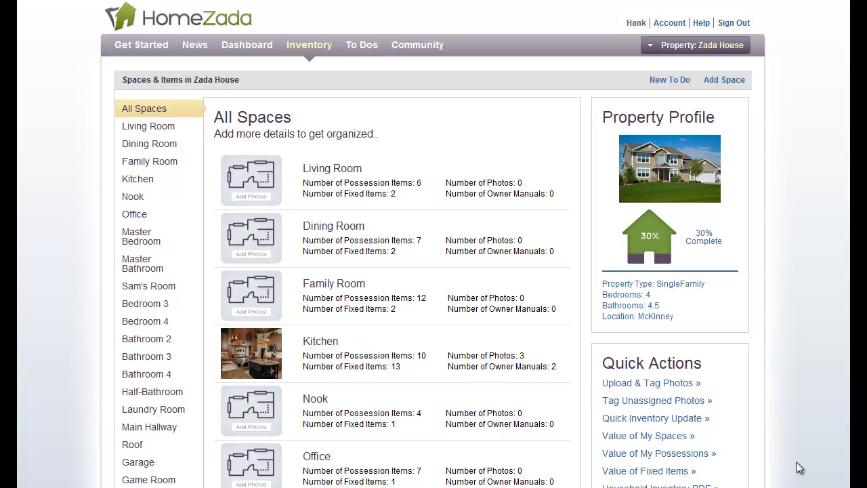
- Review the Living Room's Coffee Table item details and its attached photos
left_click(340, 194)
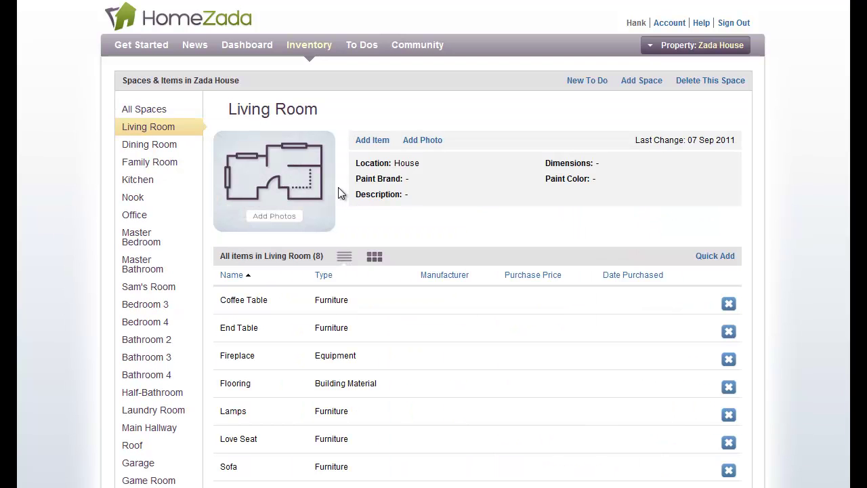
left_click(329, 304)
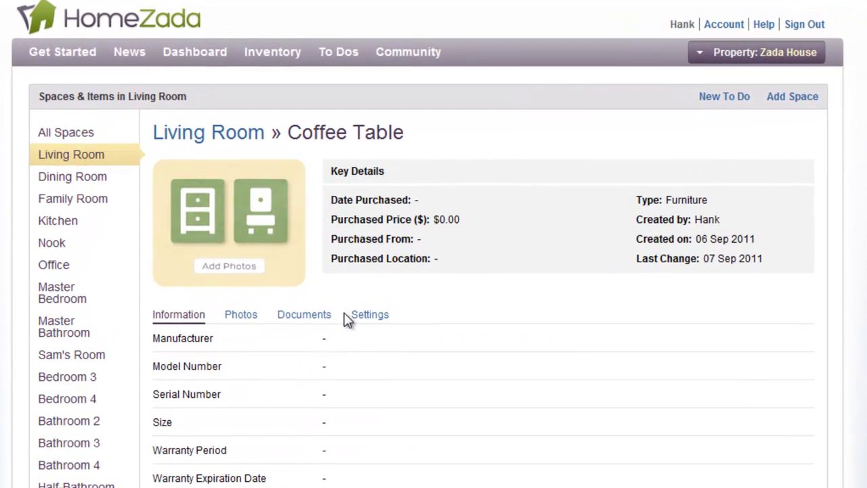
mouse_move(434, 205)
left_click(249, 317)
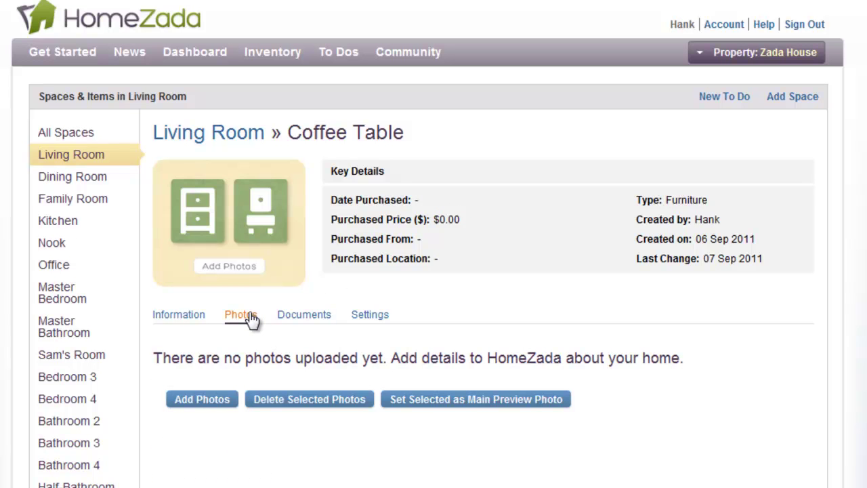
- Go back to all spaces and start a multiple-photo upload, bringing up the file picker
left_click(81, 136)
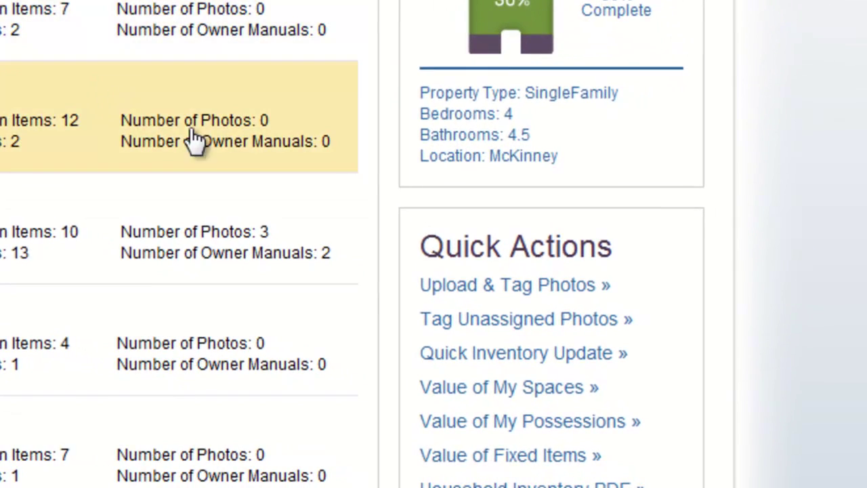
left_click(484, 288)
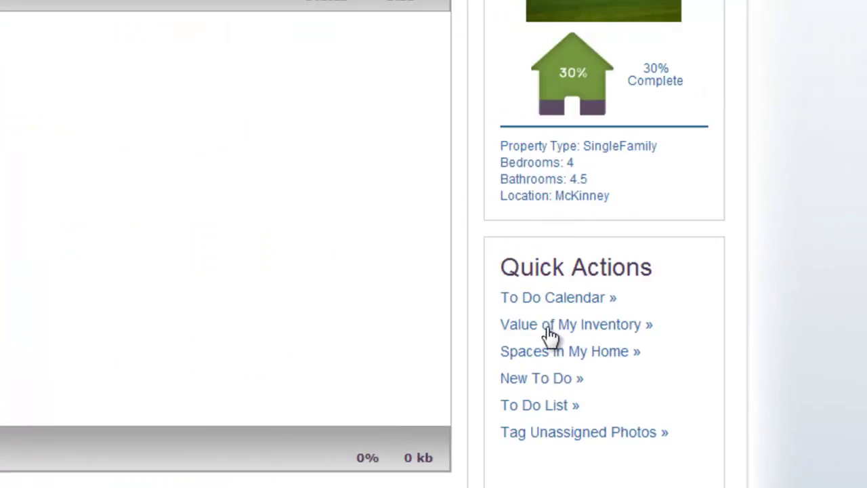
left_click(170, 466)
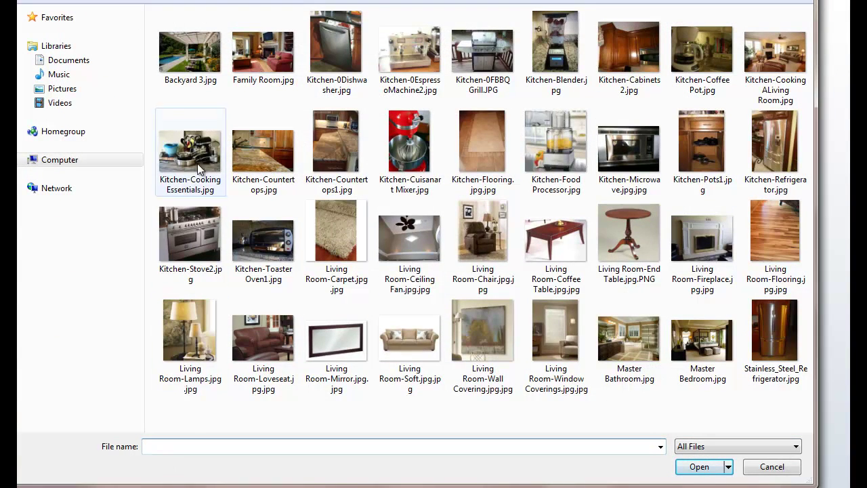
- Add the 26 photos from Backyard 3.jpg through Living Room-Fireplace.jpg to the upload queue
left_click(174, 62)
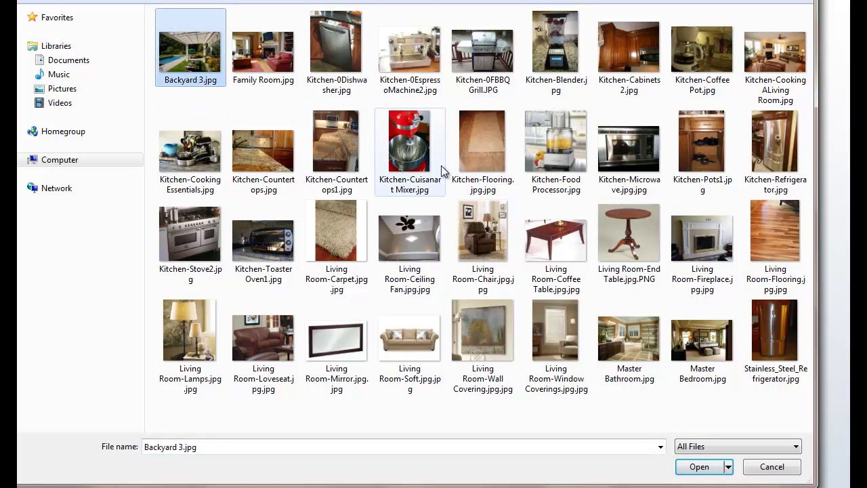
left_click(700, 249, "shift")
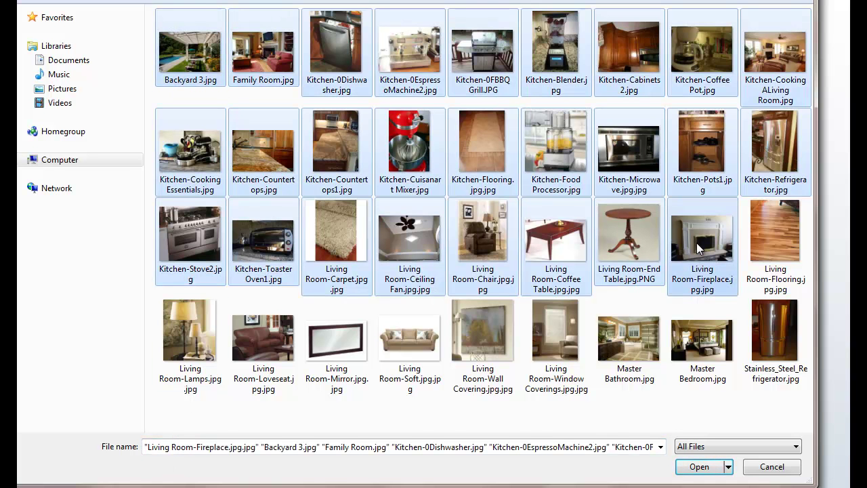
left_click(698, 468)
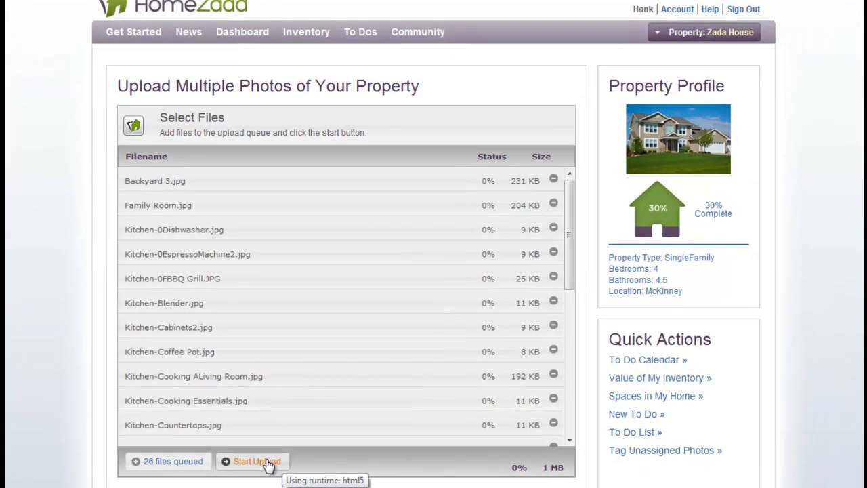
- Upload the 26 queued photos and wait for the Tag Photos page to load
left_click(266, 462)
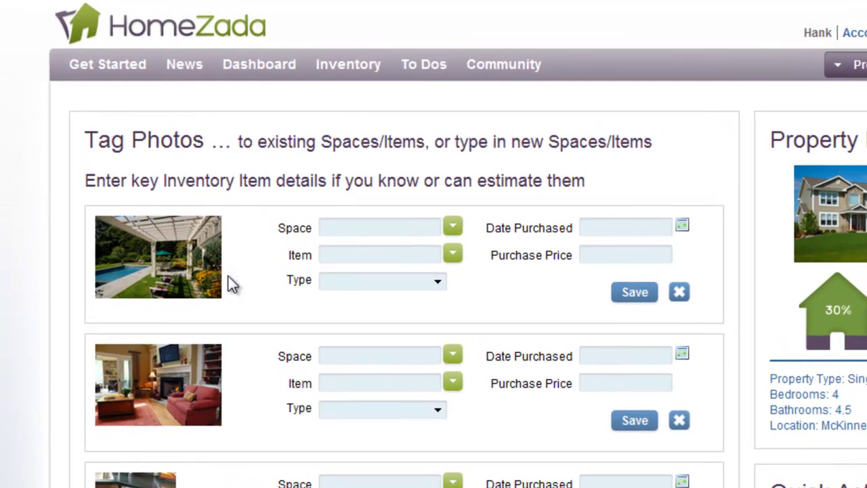
- Tag the pool photo to the Zada House space and save it
left_click(453, 230)
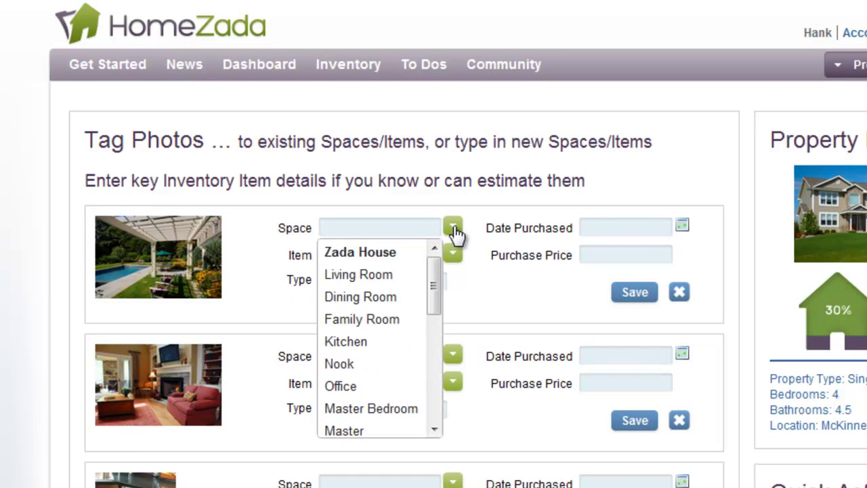
left_click(386, 255)
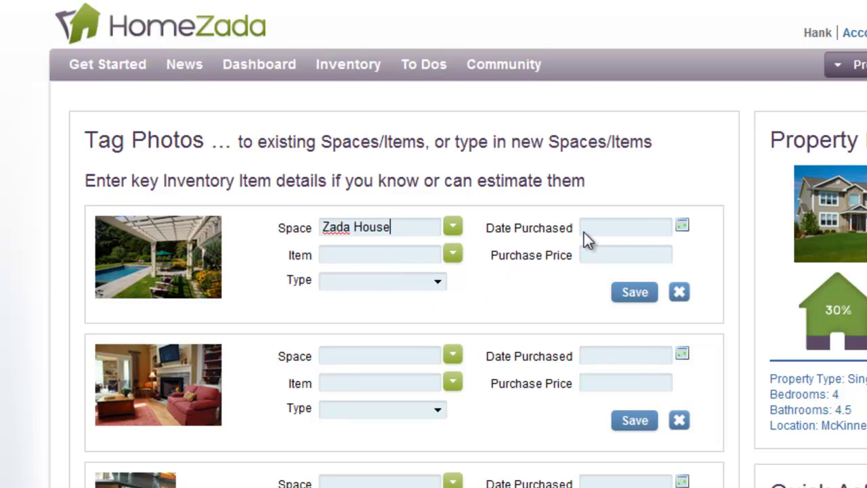
left_click(641, 295)
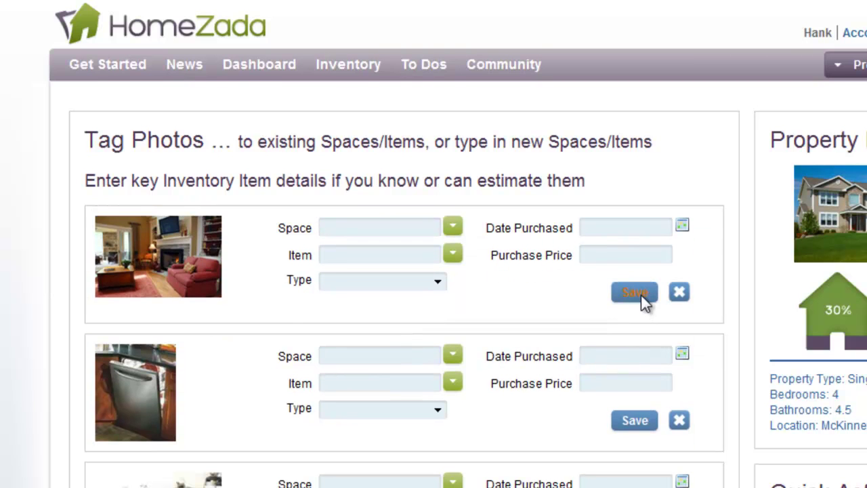
- Tag the fireplace photo to the Family Room space and save it
left_click(453, 228)
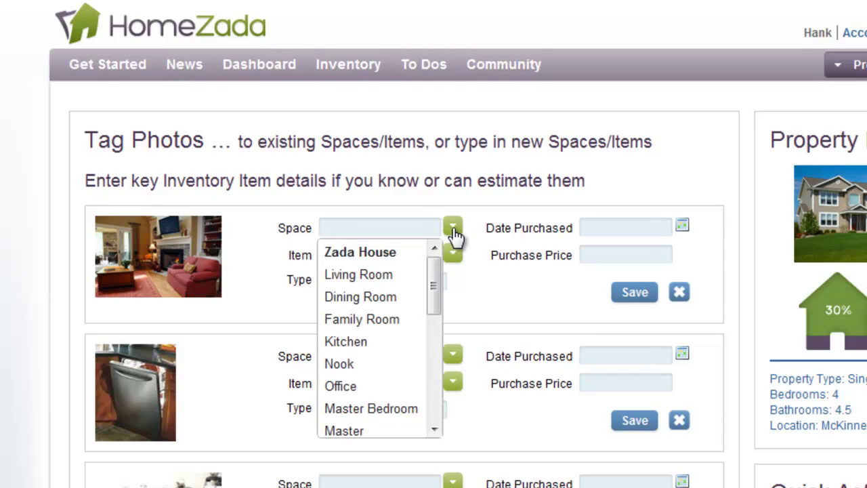
left_click(402, 319)
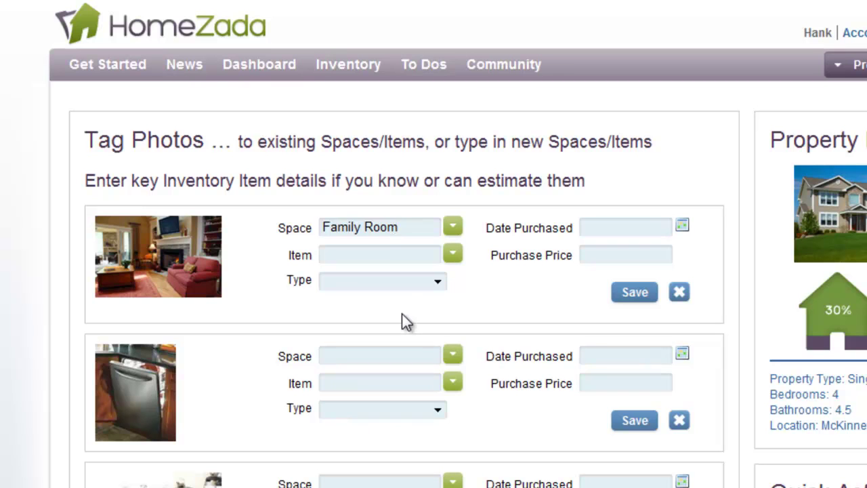
left_click(634, 294)
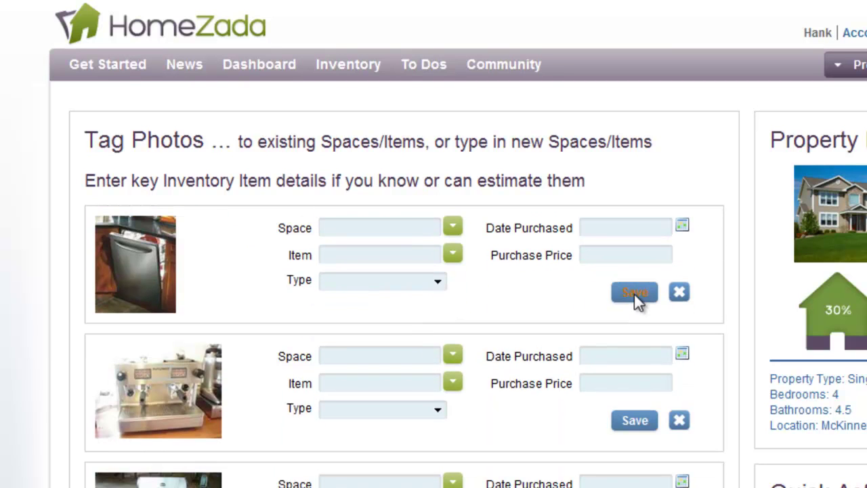
- Tag the dishwasher photo as Kitchen / Dishwasher and save it
left_click(452, 232)
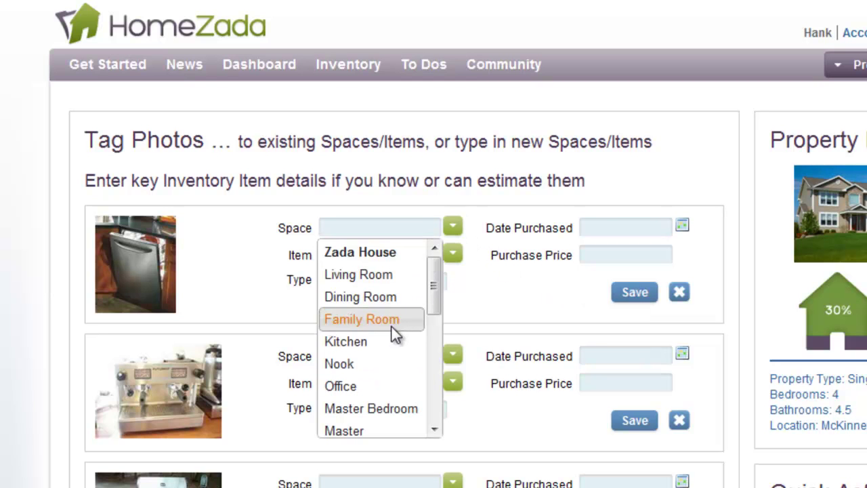
left_click(391, 342)
left_click(452, 256)
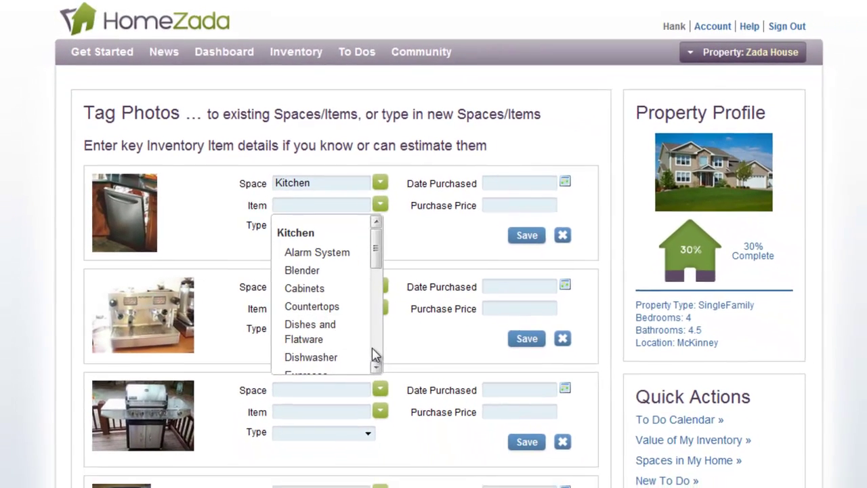
left_click(332, 353)
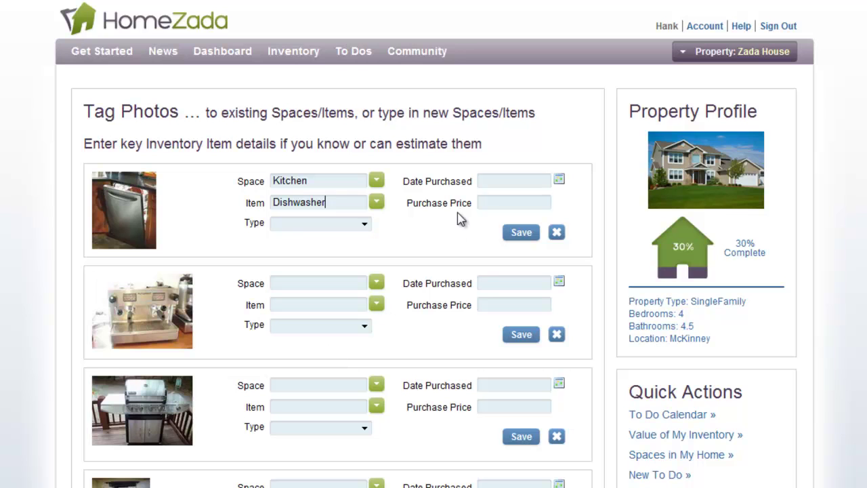
left_click(522, 235)
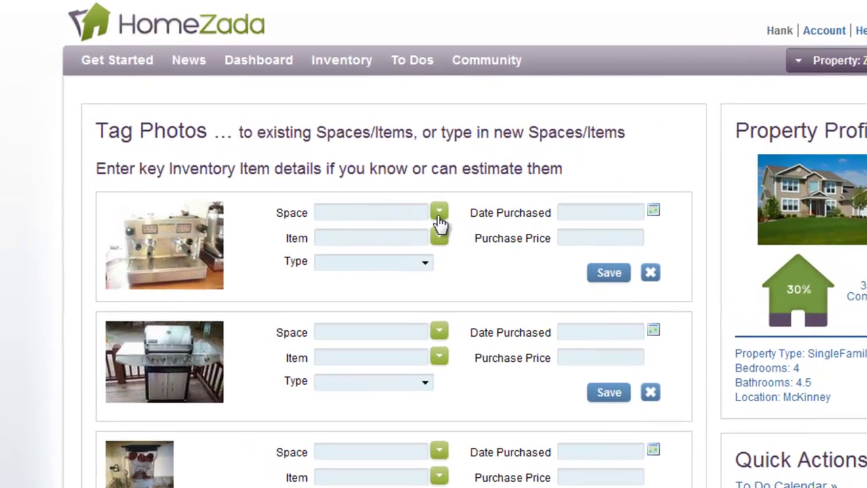
- Tag the espresso machine photo as Kitchen / Expresso Machine with type Small Appliances
left_click(452, 221)
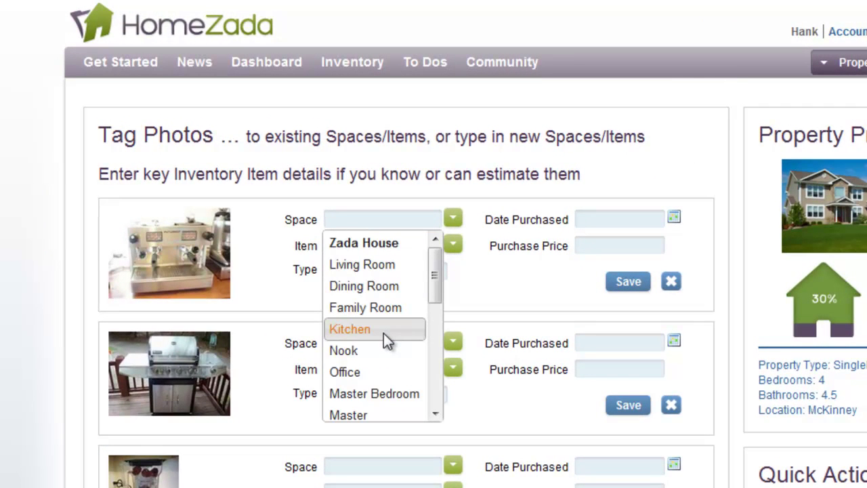
left_click(383, 332)
left_click(454, 246)
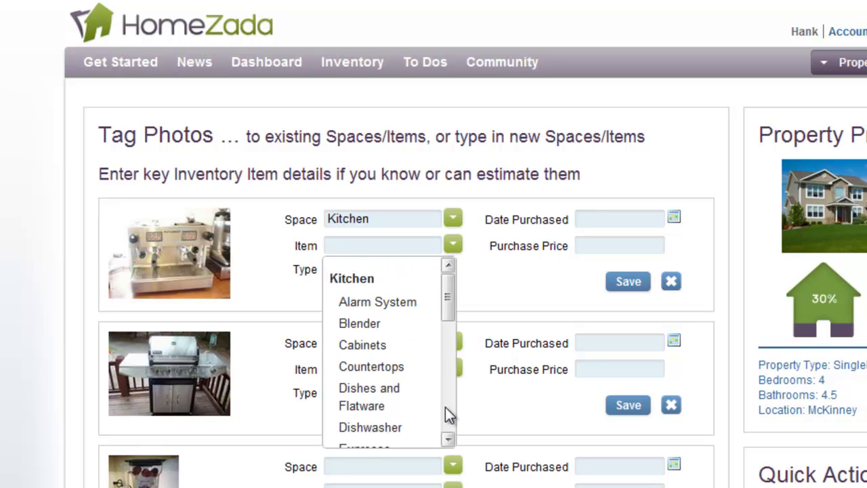
scroll(444, 407, "down", 2)
left_click(388, 303)
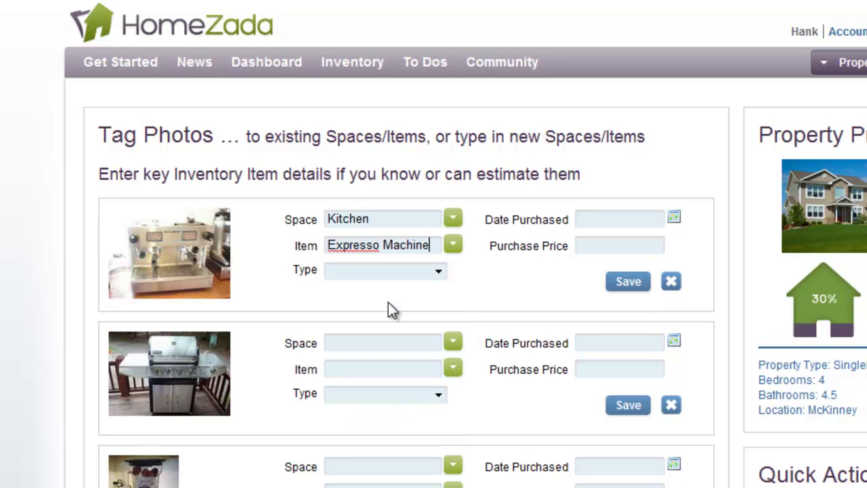
left_click(439, 273)
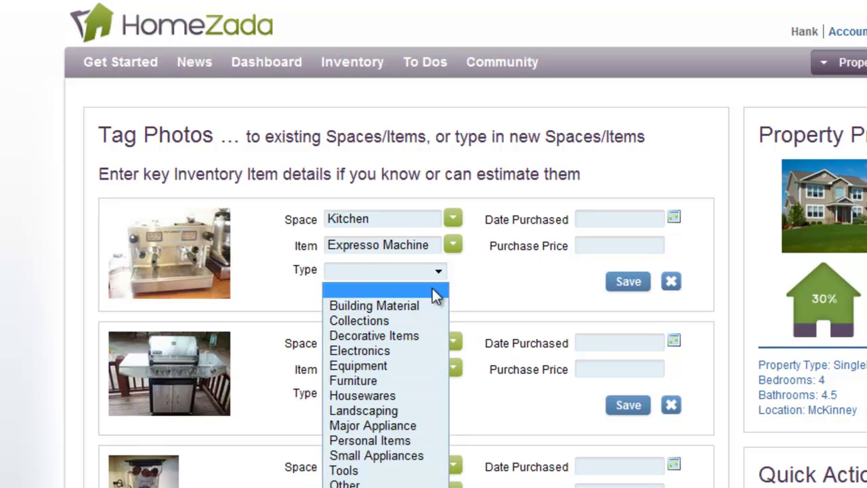
left_click(420, 455)
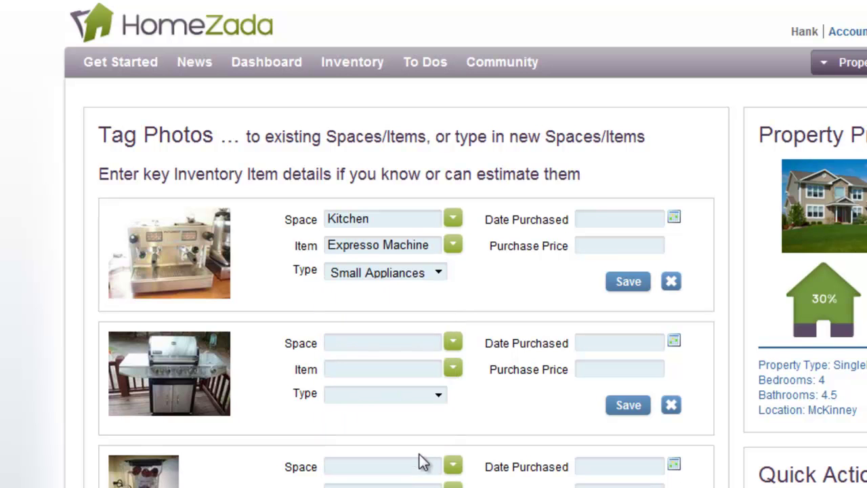
- Give it purchase date 19 Sep 2009 and price $750.00, then save
left_click(632, 220)
left_click(745, 248)
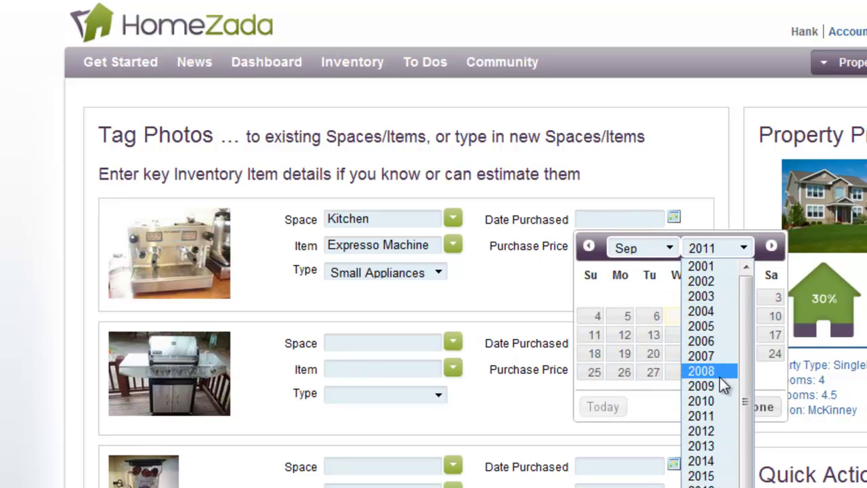
left_click(701, 386)
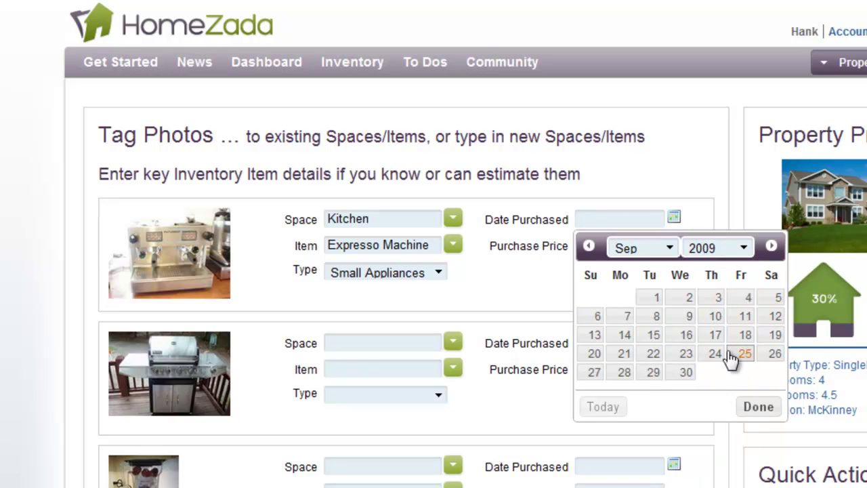
left_click(772, 339)
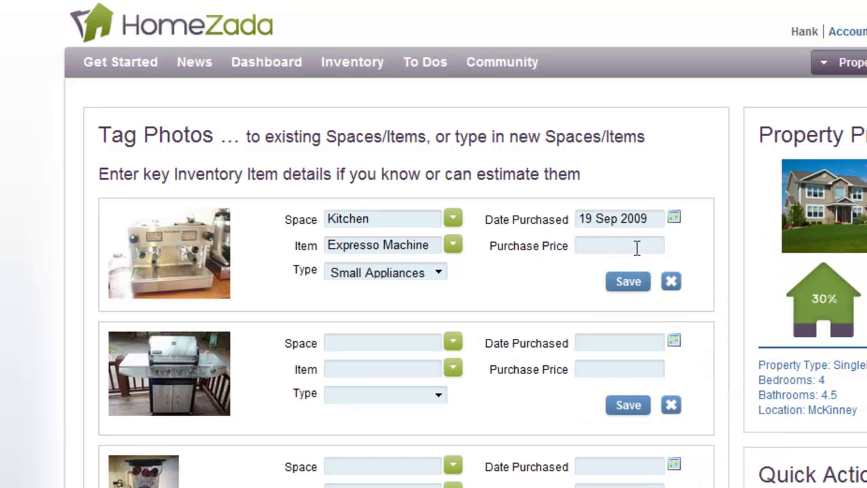
type("750")
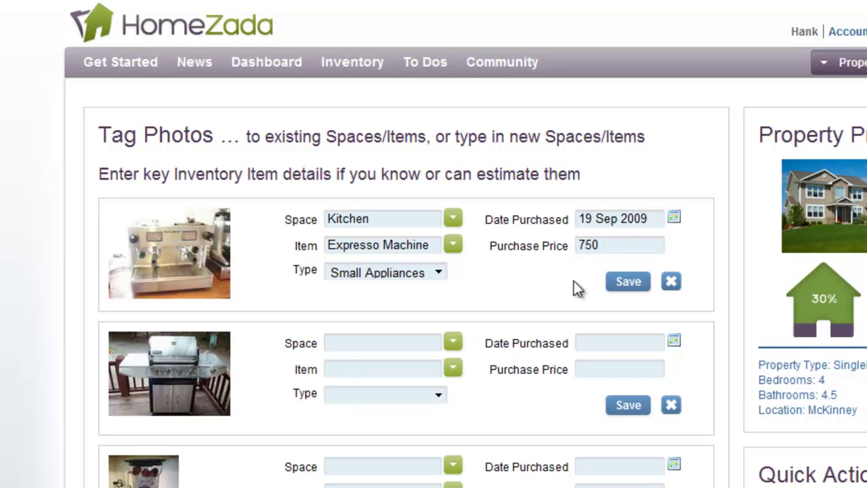
left_click(536, 288)
left_click(640, 288)
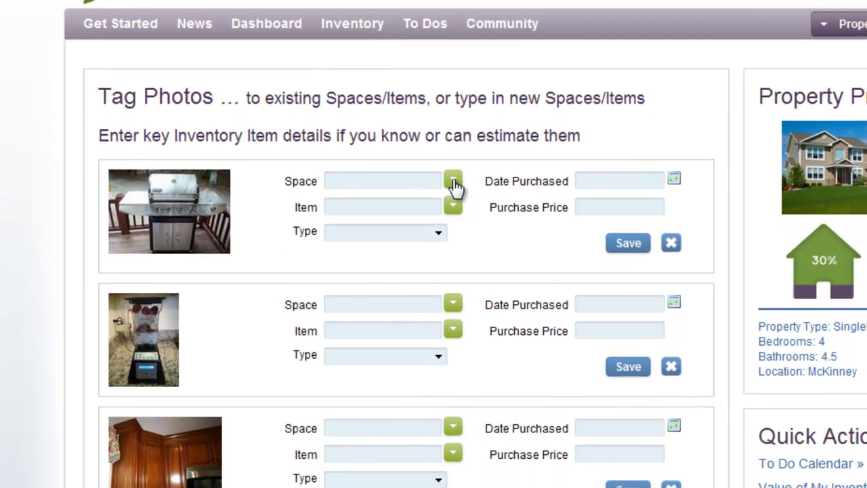
- Set the grill photo's Space to Deck, Item to BBQ Grill and Type to Tools
left_click(453, 205)
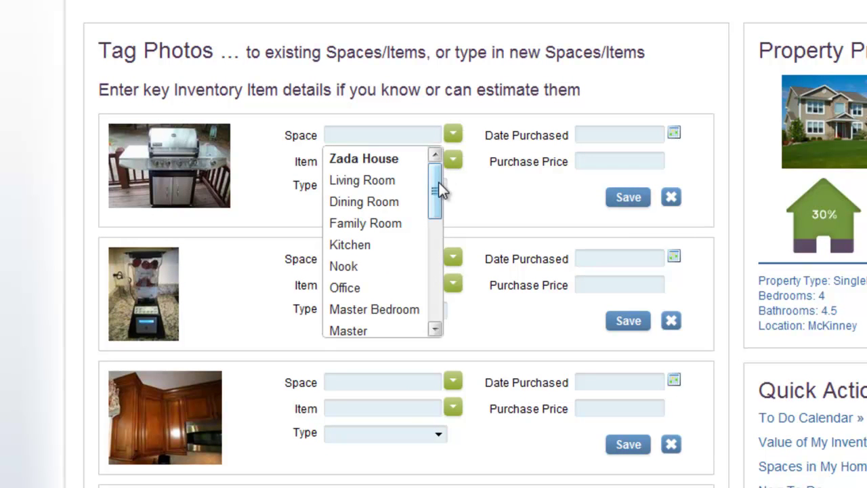
left_click_drag(437, 205, 449, 192)
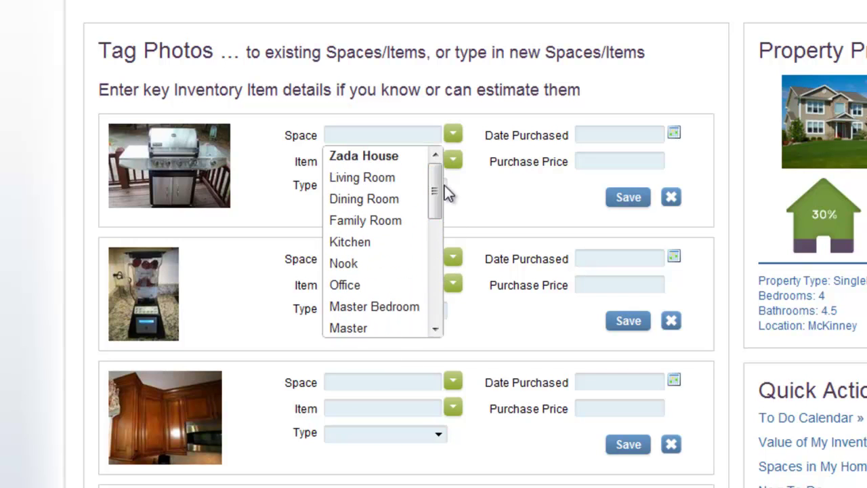
left_click(286, 111)
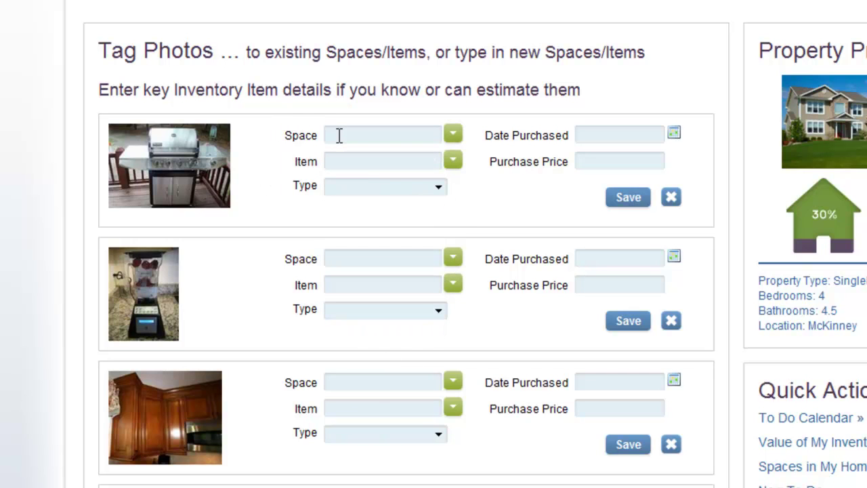
type("Deck")
left_click(340, 155)
type("BB")
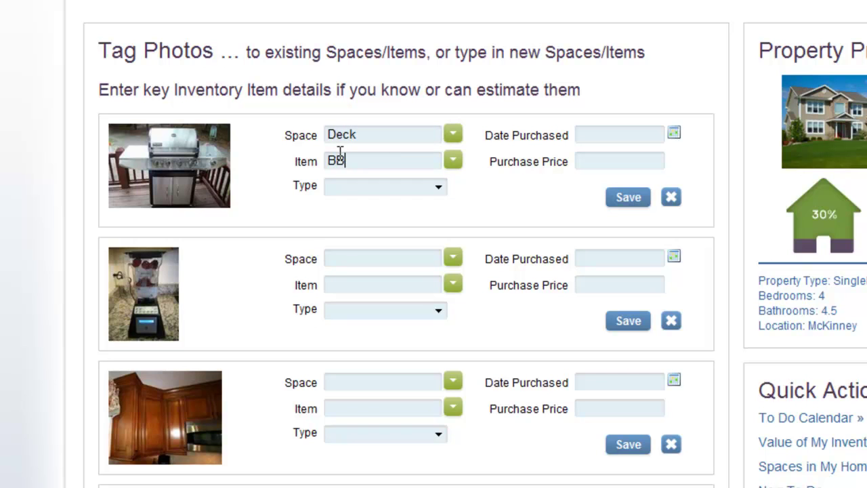
type("Q Grill")
left_click(434, 189)
left_click(375, 388)
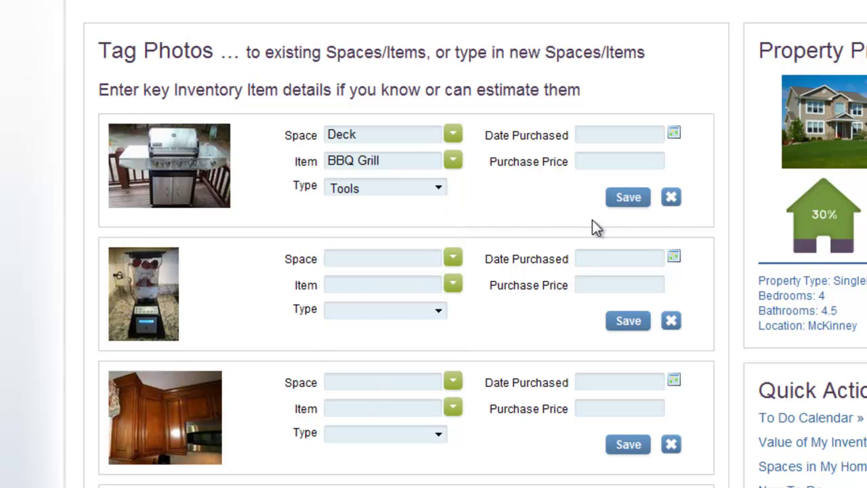
- Give the grill purchase date 9 Jul 2011 and price $12,500.00, then save
left_click(637, 138)
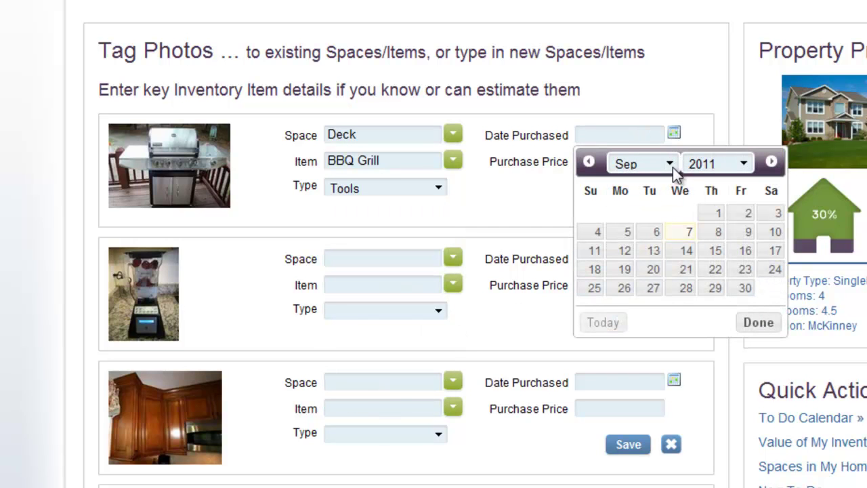
left_click(674, 168)
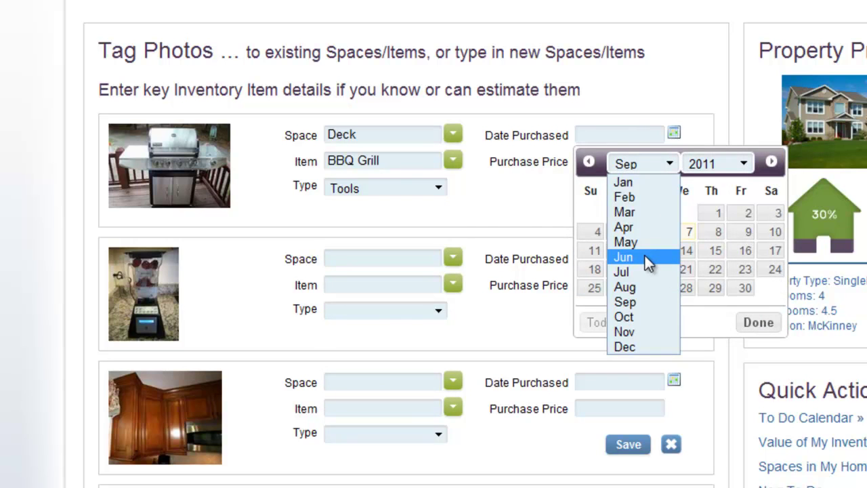
left_click(644, 271)
left_click(776, 234)
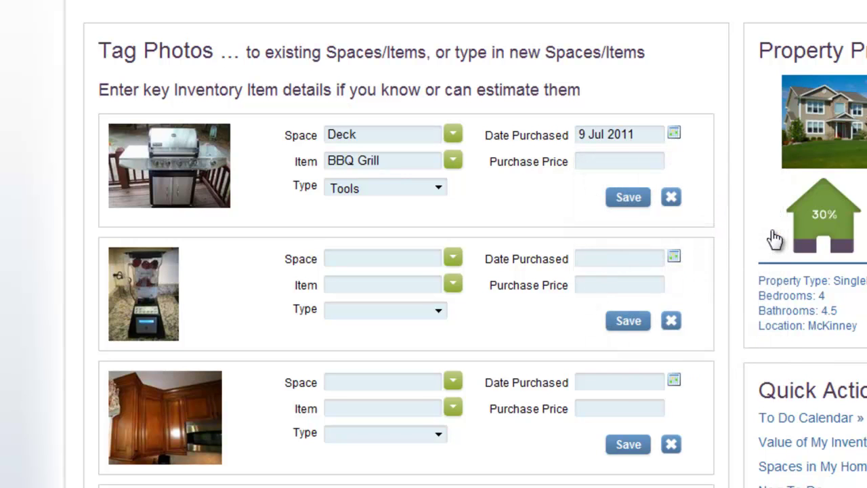
type("12500")
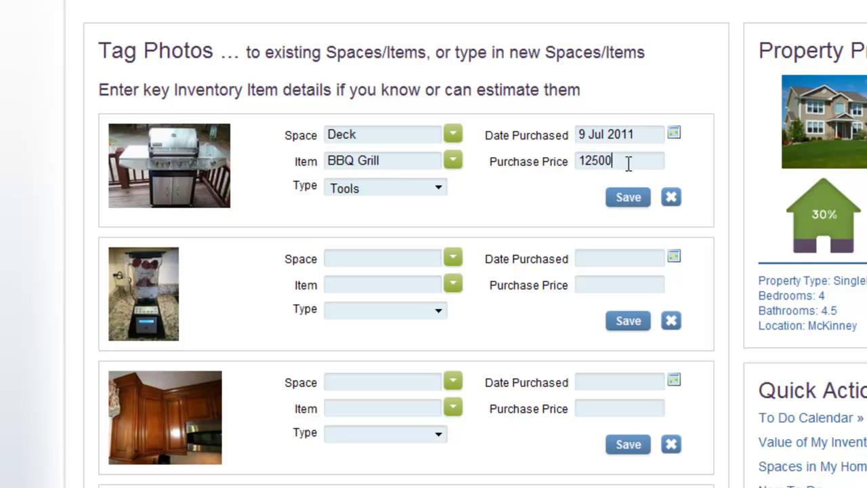
left_click(561, 197)
left_click(630, 199)
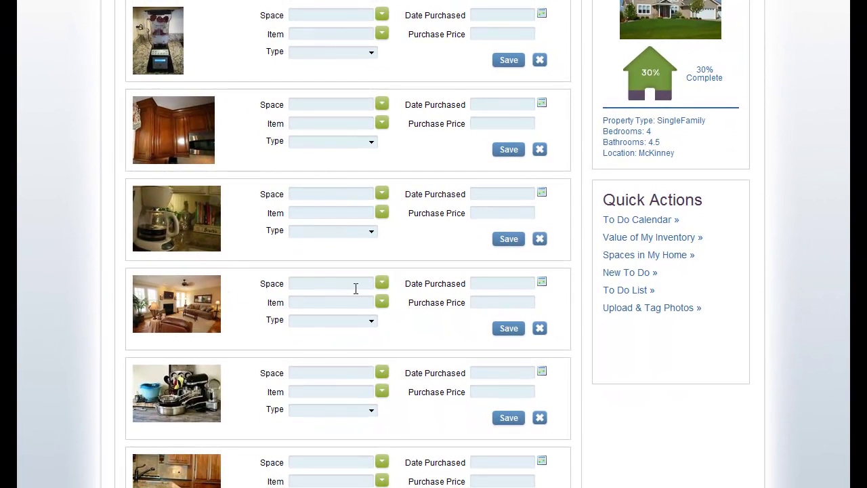
- Tag the living-room photo to the Living Room space and save it
left_click(382, 283)
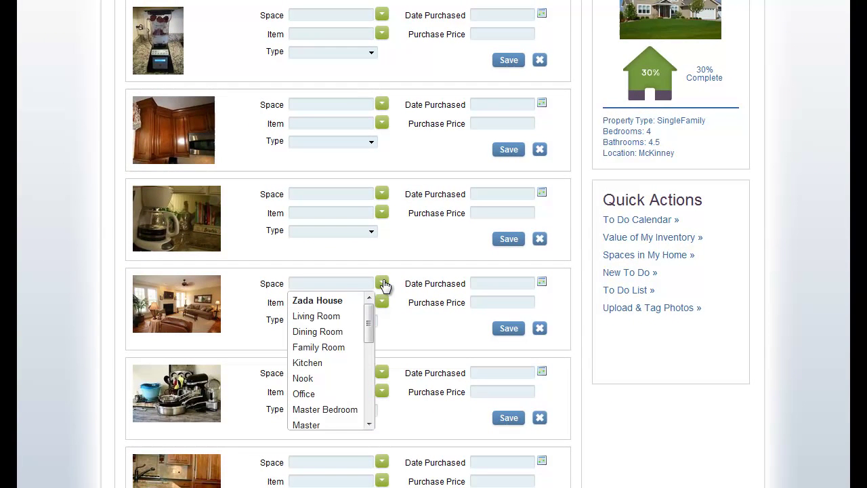
left_click(332, 315)
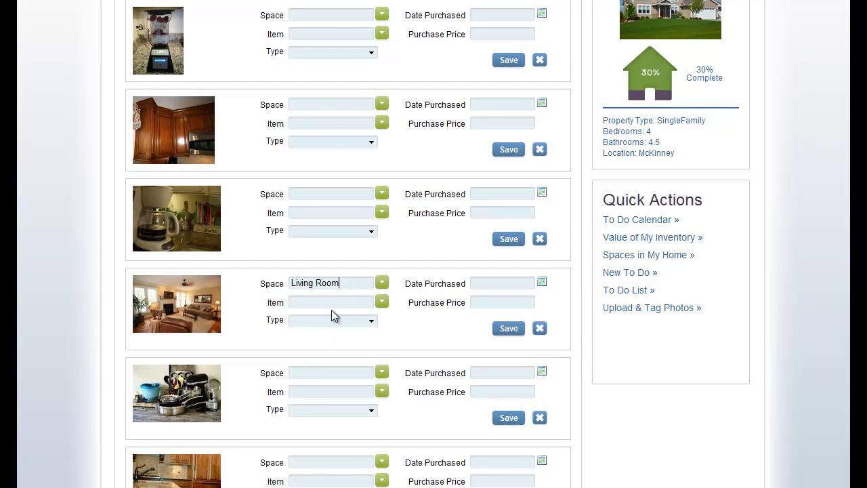
left_click(507, 329)
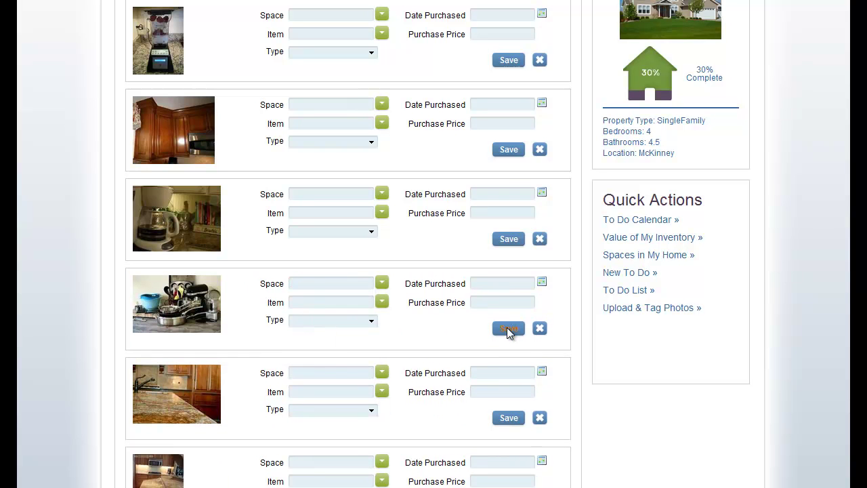
- Delete the duplicate countertop photo and return to the Inventory spaces list
scroll(788, 194, "down", 2)
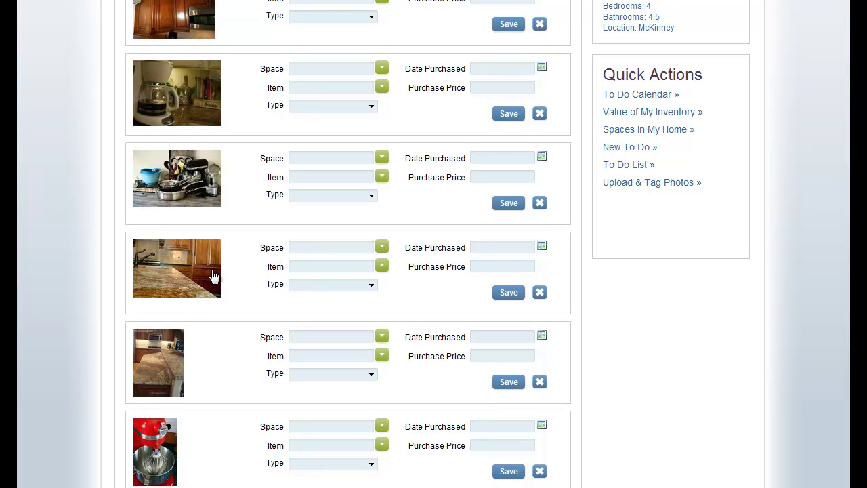
left_click(540, 383)
left_click(493, 271)
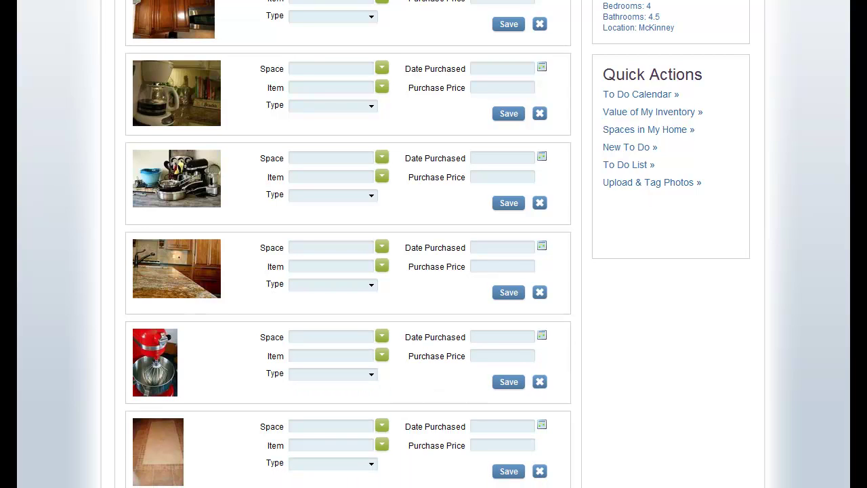
scroll(433, 243, "up", 4)
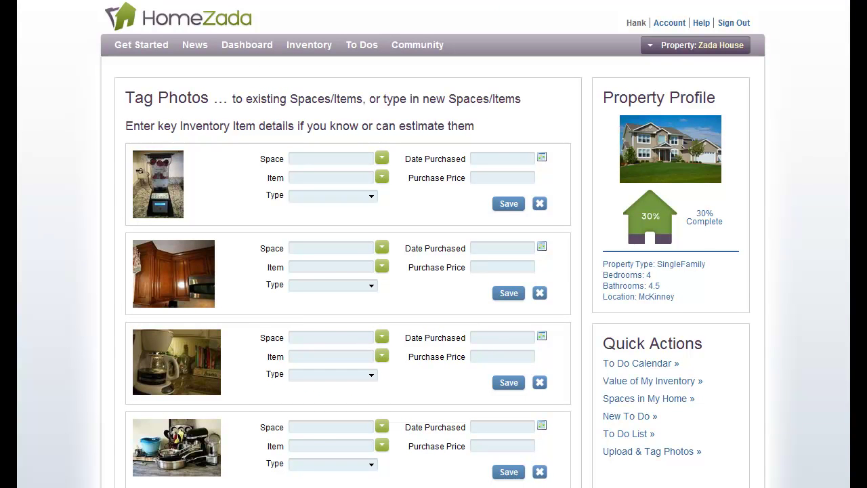
left_click(308, 46)
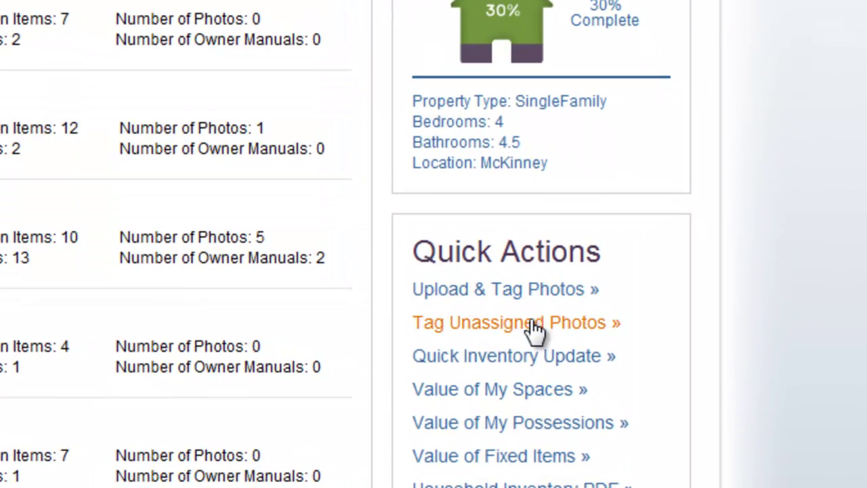
- Check the Tag Unassigned Photos page, then open Quick Inventory Update from Inventory
left_click(535, 328)
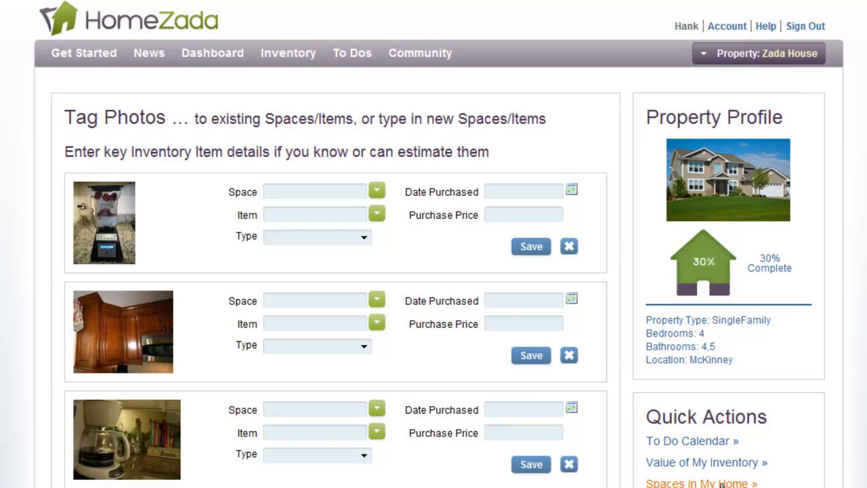
left_click(296, 61)
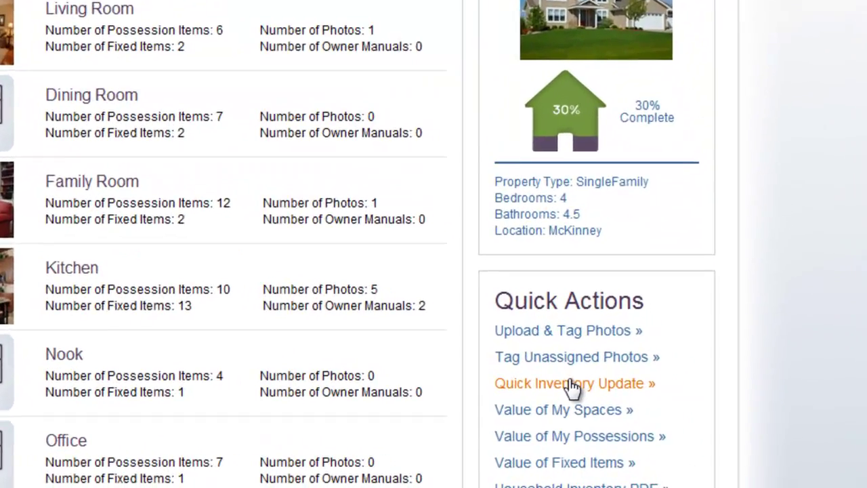
left_click(528, 372)
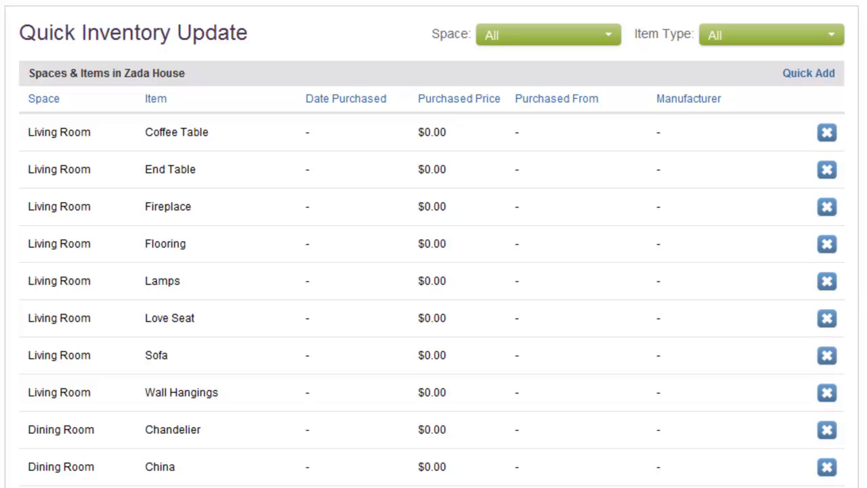
scroll(433, 271, "down", 6)
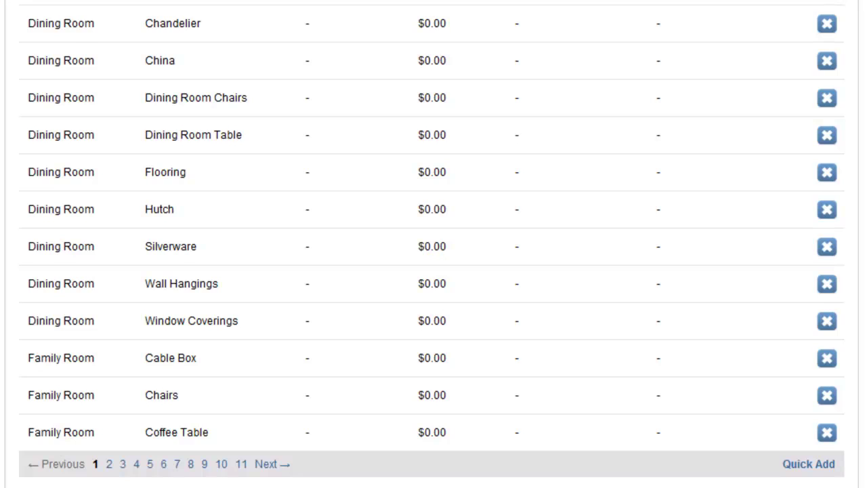
scroll(434, 271, "up", 6)
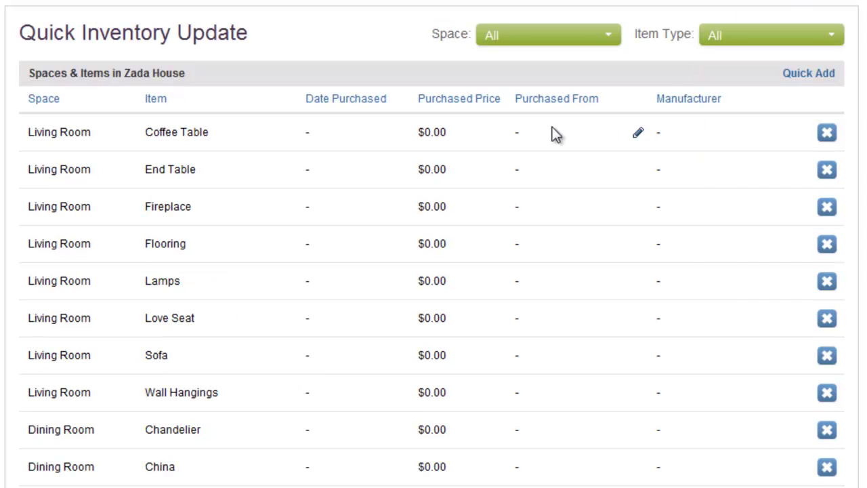
- Give the Coffee Table purchase date 5 Sep 2011, price $500 and manufacturer Drexel Heritage
left_click(402, 135)
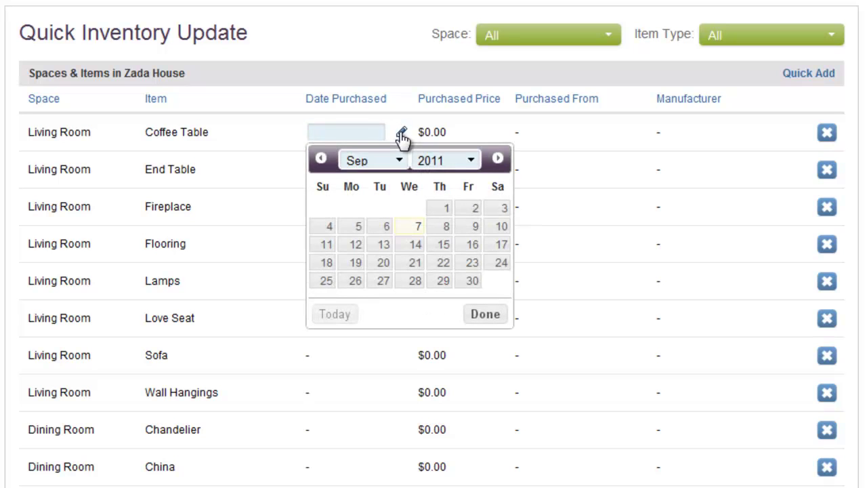
left_click(357, 226)
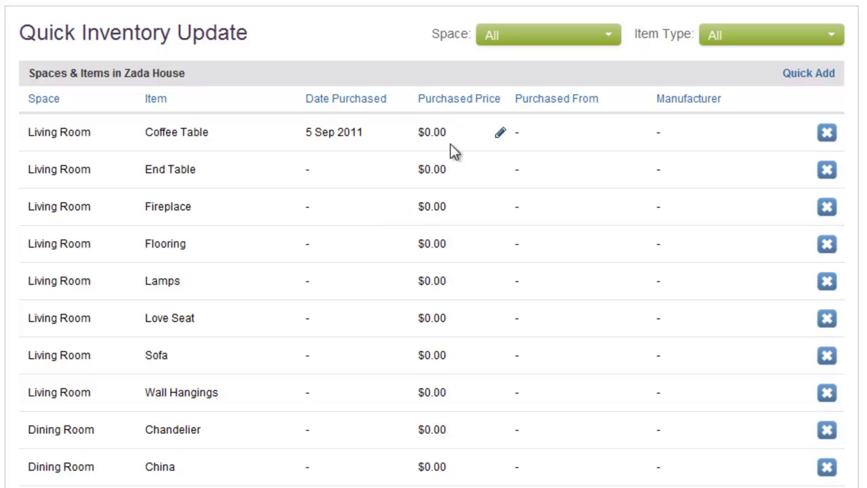
left_click(501, 136)
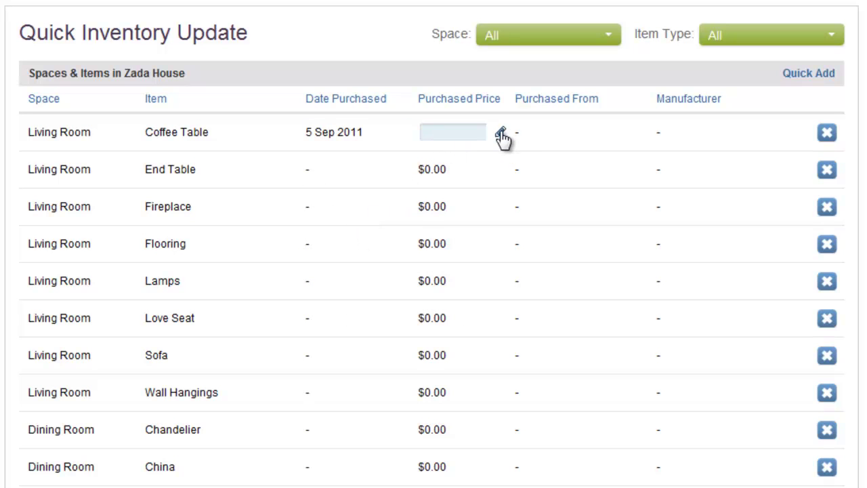
type("500")
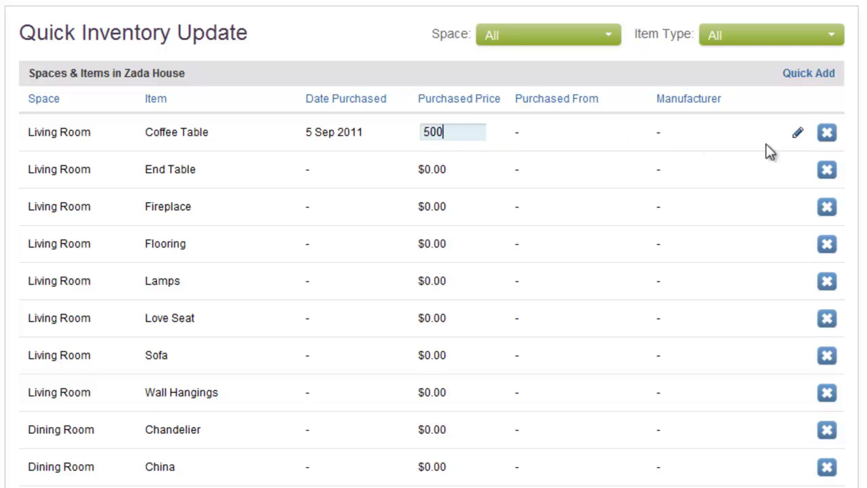
left_click(798, 133)
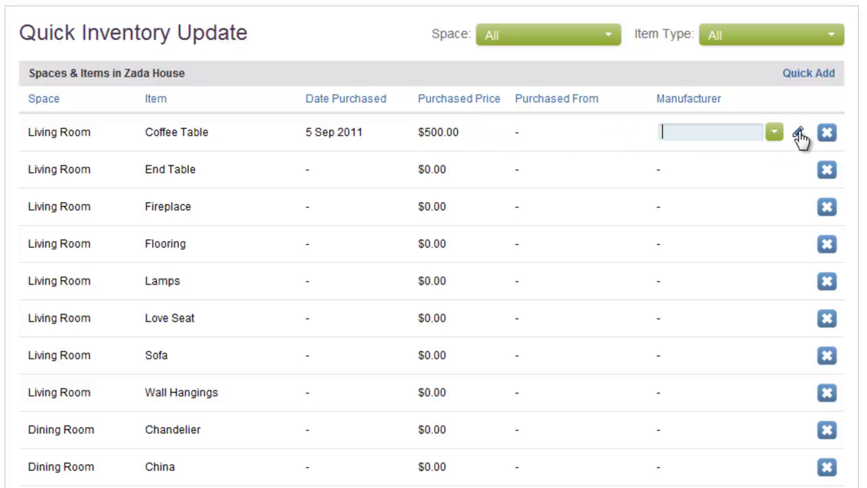
left_click(774, 133)
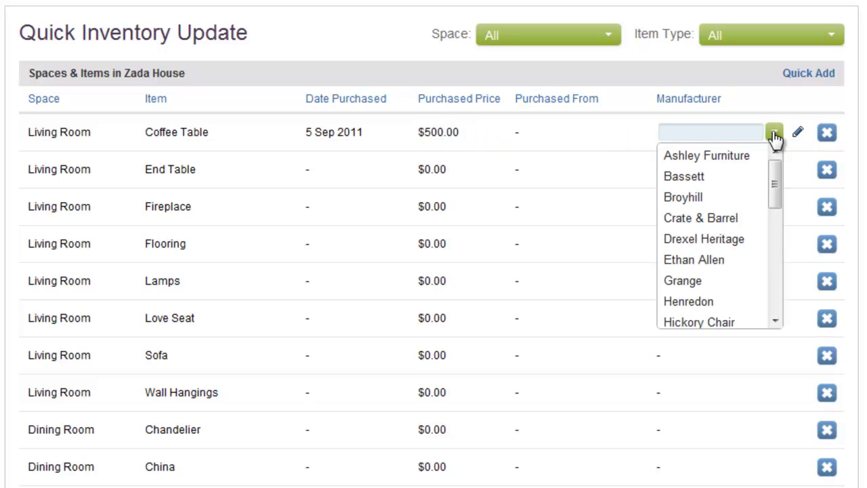
left_click(726, 239)
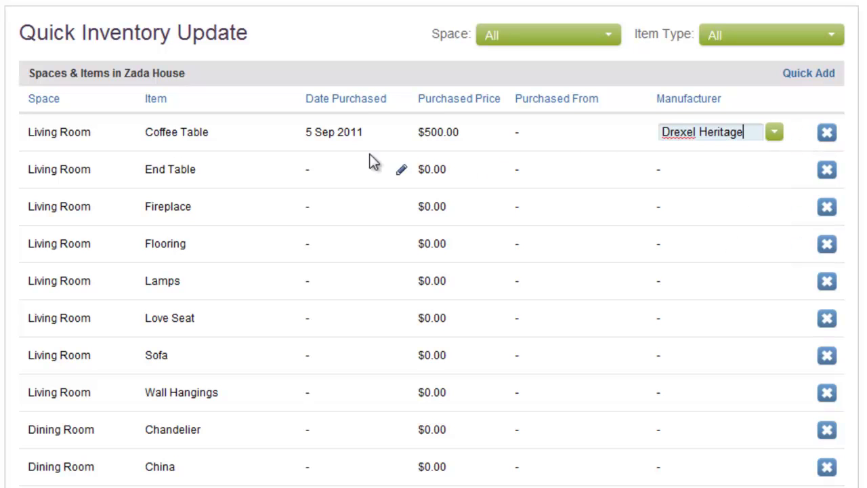
- Delete the Living Room's Wall Hangings item from the table
left_click(355, 78)
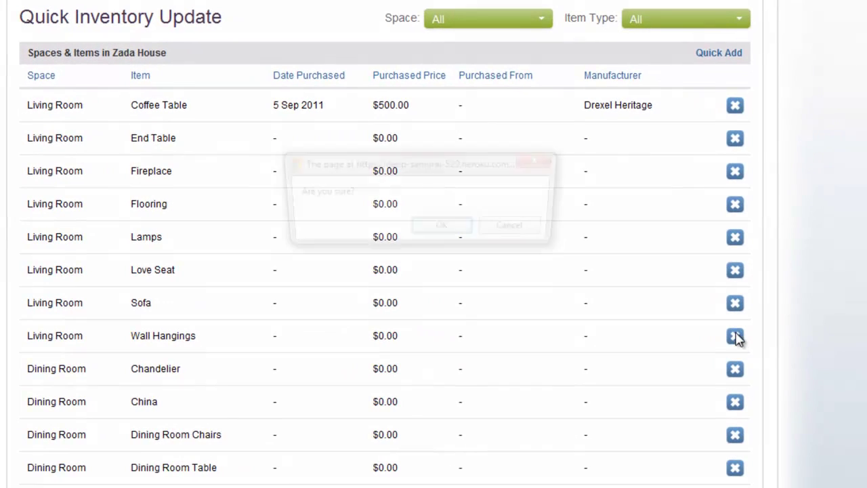
left_click(747, 339)
left_click(443, 230)
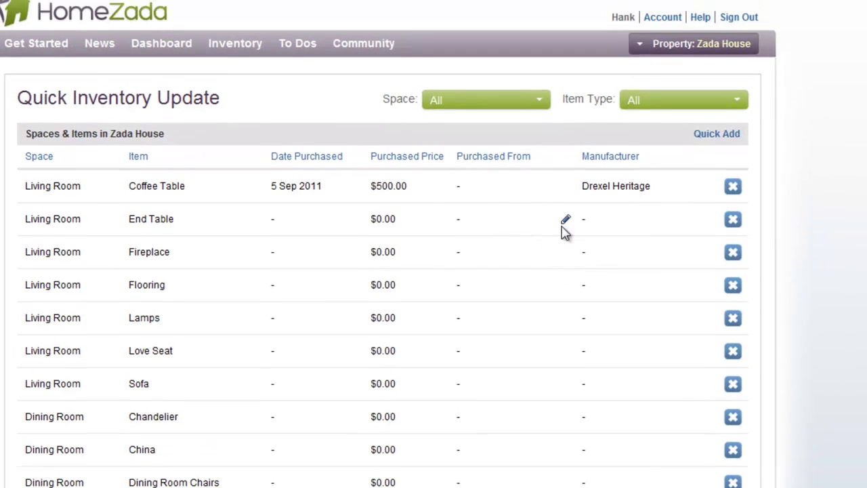
- Quick-add a new item named TV in the Living Room with item type Electronics
left_click(709, 145)
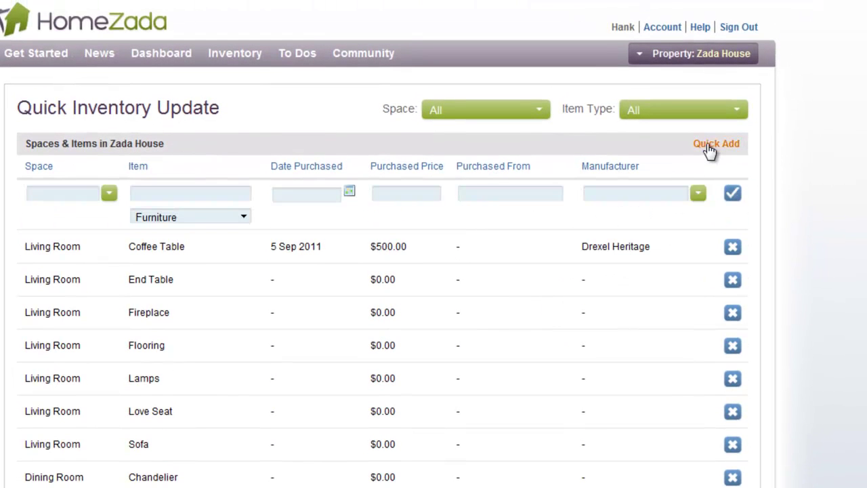
left_click(108, 193)
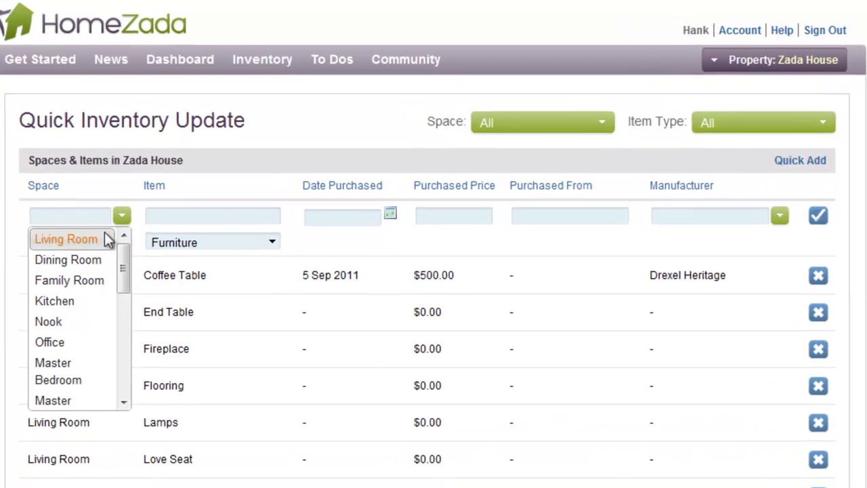
left_click(87, 241)
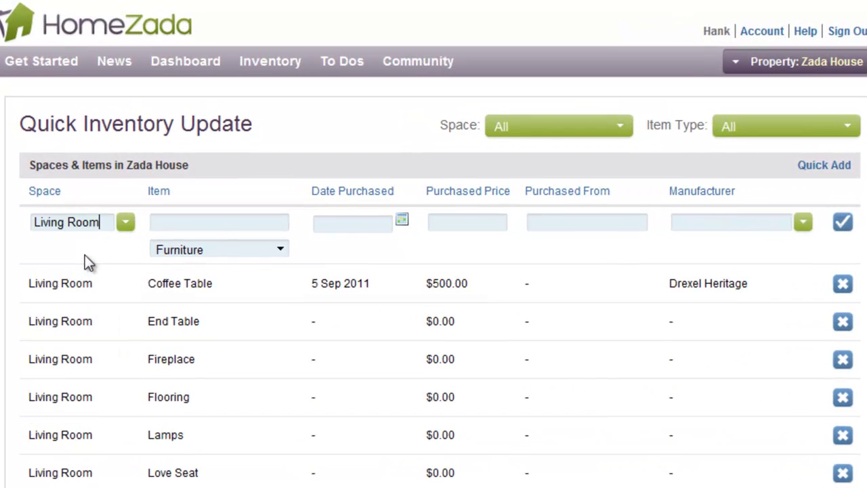
left_click(172, 219)
type("TV")
left_click(278, 248)
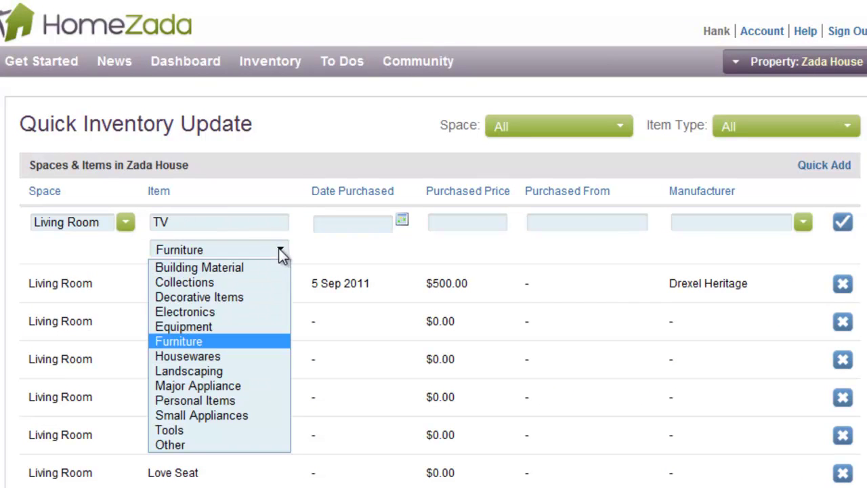
left_click(247, 310)
- Set the TV's purchase date to 8 Jan 2011, price 2500 and store Best Buy
left_click(402, 222)
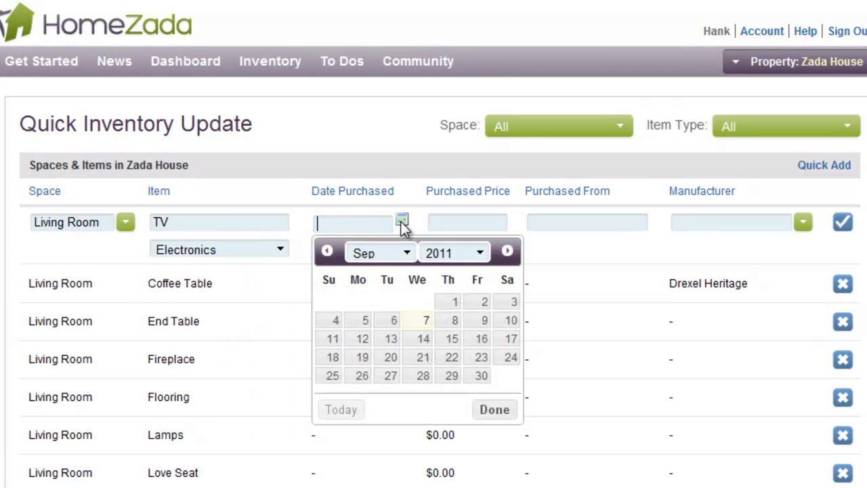
left_click(406, 253)
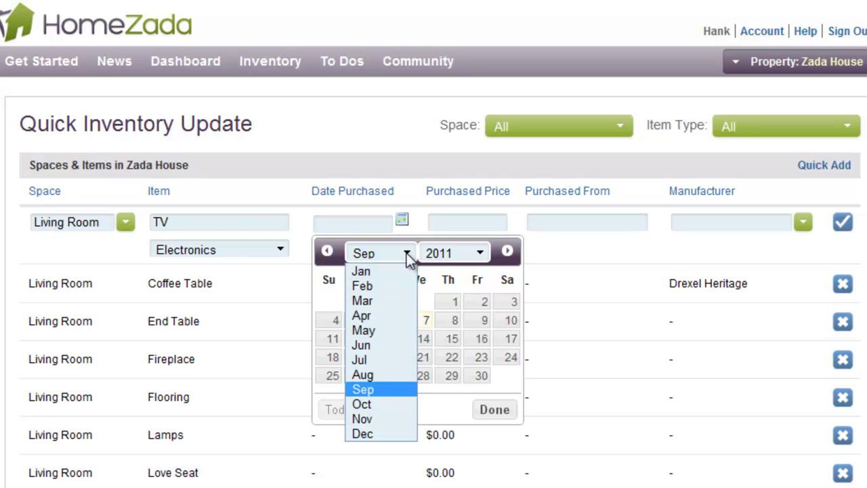
left_click(383, 272)
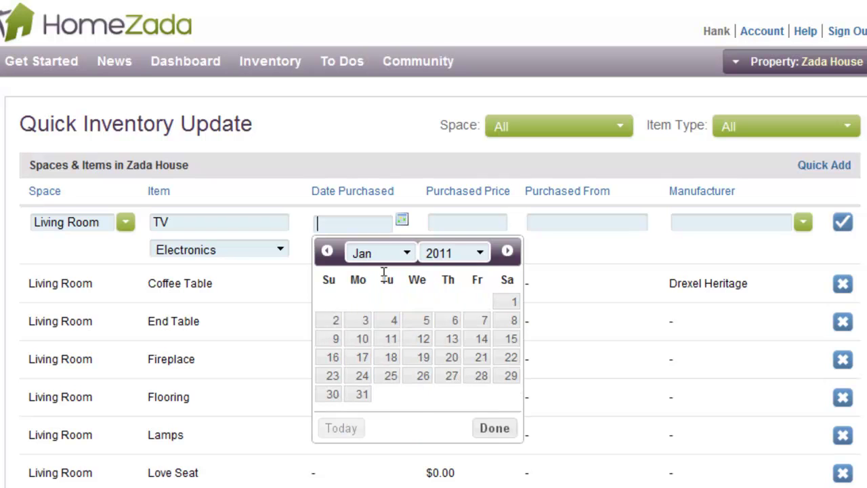
left_click(512, 323)
left_click(459, 223)
type("2500")
left_click(563, 228)
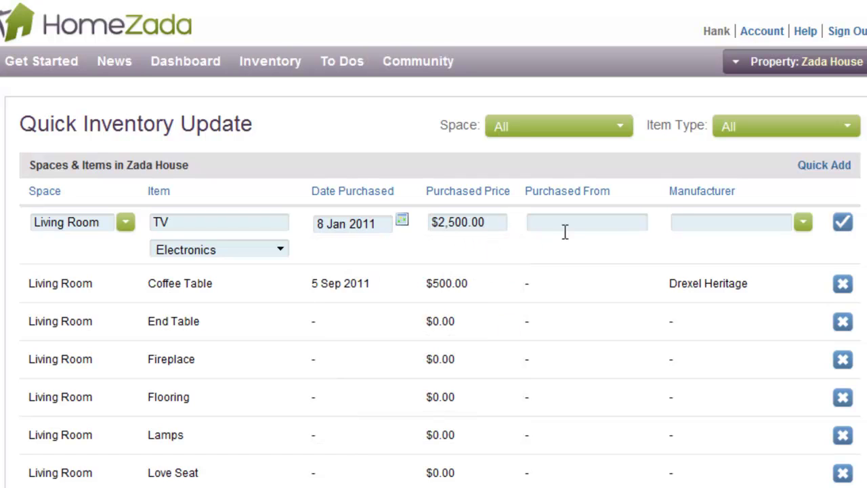
type("Best Buy")
- Choose Samsung as the manufacturer and save the new TV item
left_click(677, 223)
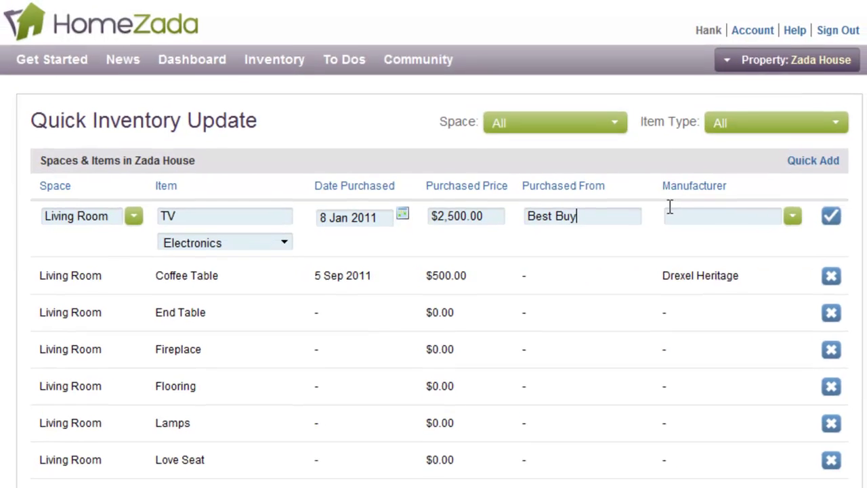
type("sa")
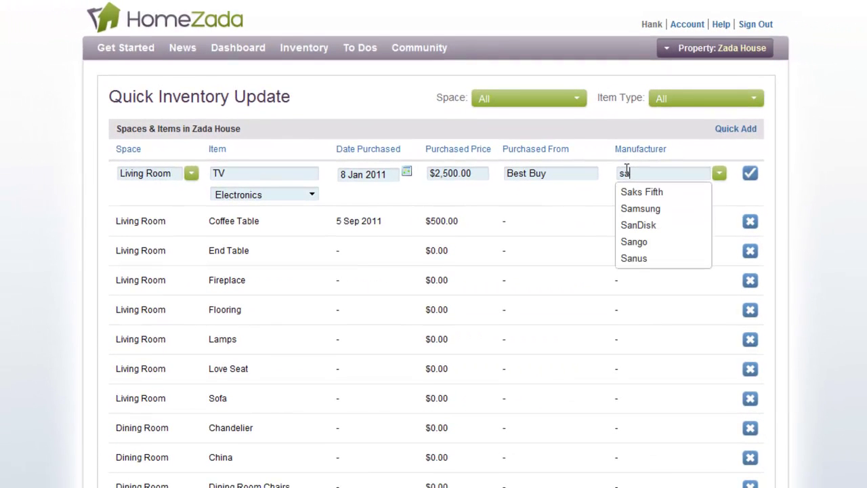
left_click(652, 213)
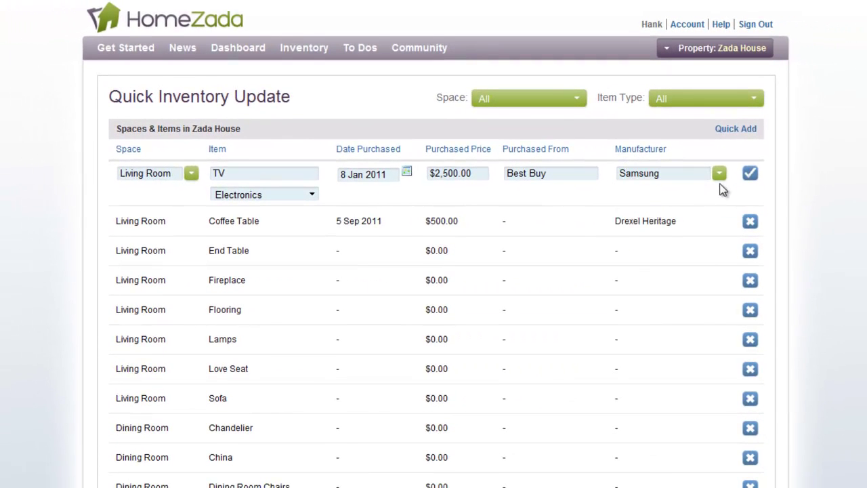
left_click(750, 176)
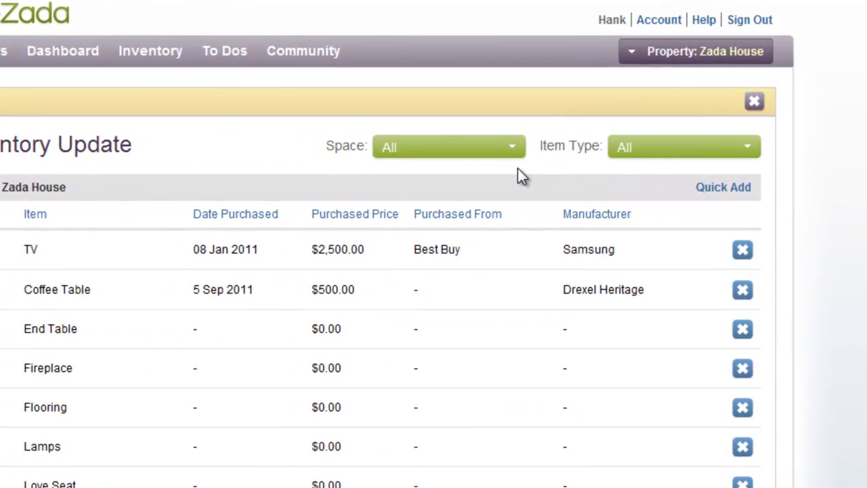
left_click(512, 150)
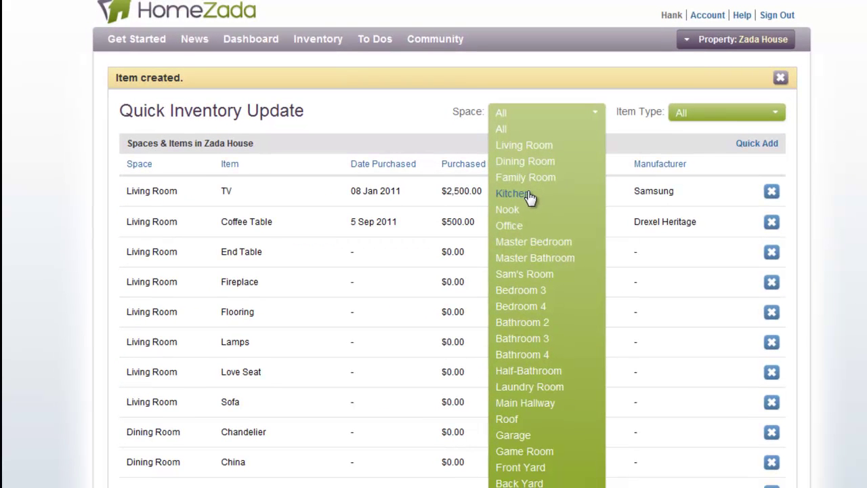
- Filter items by Kitchen, reset to all spaces, filter to Electronics, then return to the Inventory overview
left_click(526, 194)
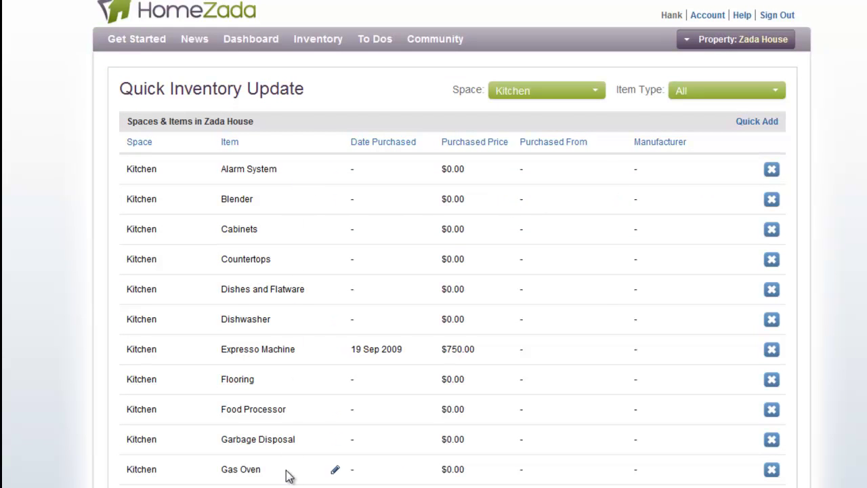
left_click(566, 96)
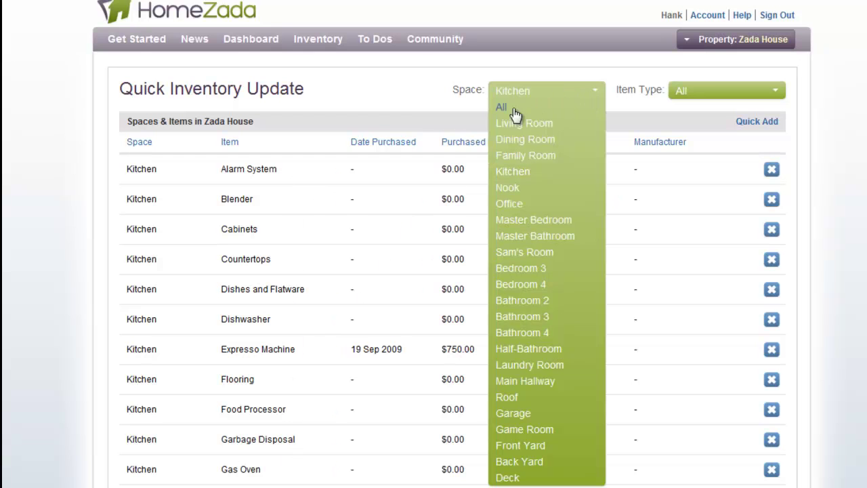
left_click(502, 112)
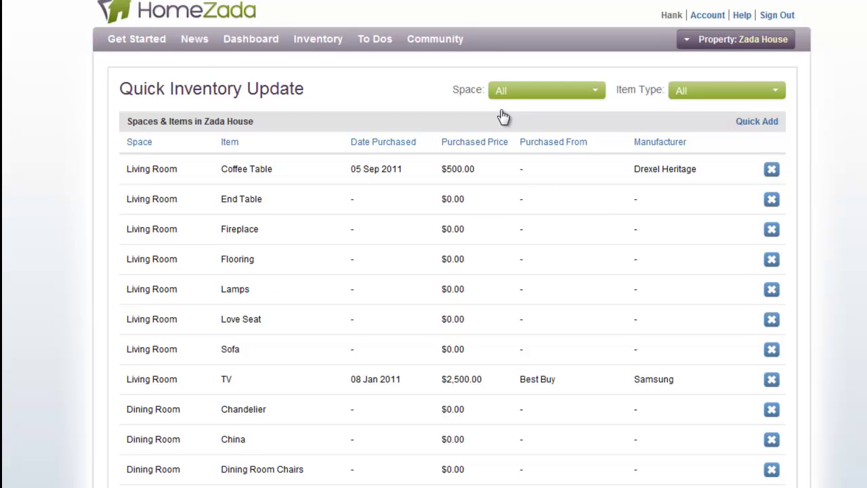
left_click(777, 95)
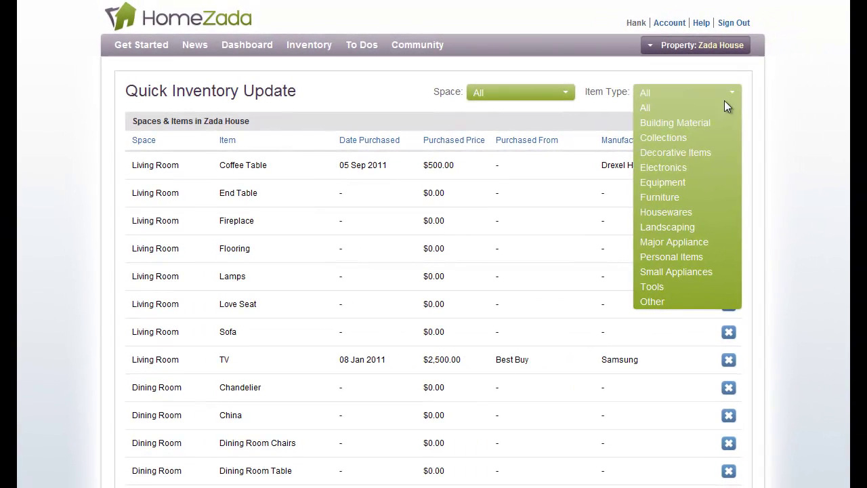
left_click(681, 174)
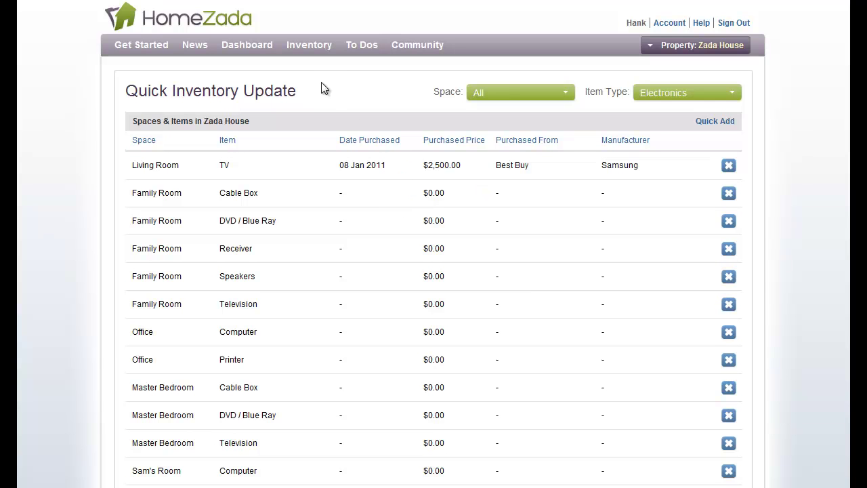
left_click(310, 46)
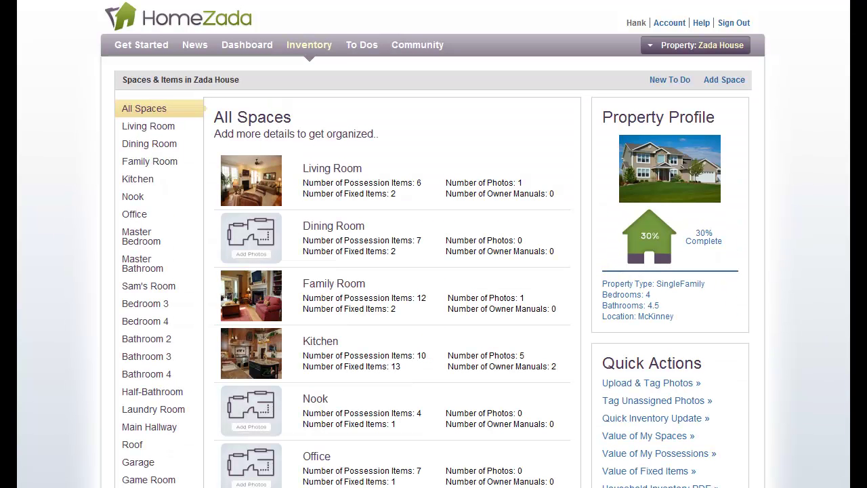
- Generate the Household Inventory PDF from the Quick Actions section
scroll(434, 271, "down", 2)
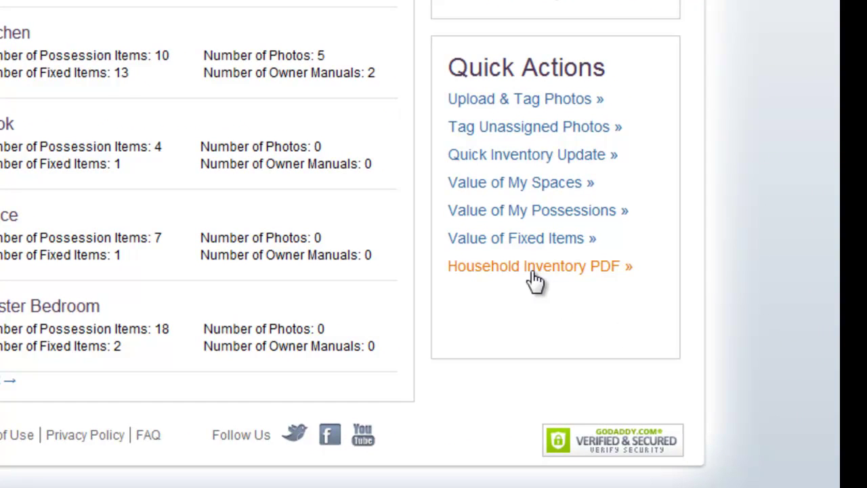
left_click(536, 280)
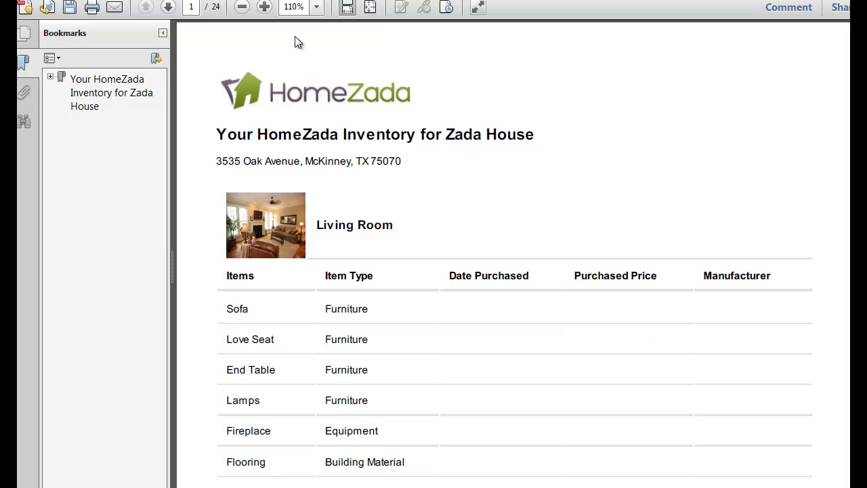
- Zoom the PDF to 75%, browse the Dining Room, Family Room and Kitchen bookmarks, then go back
left_click(241, 7)
left_click(242, 6)
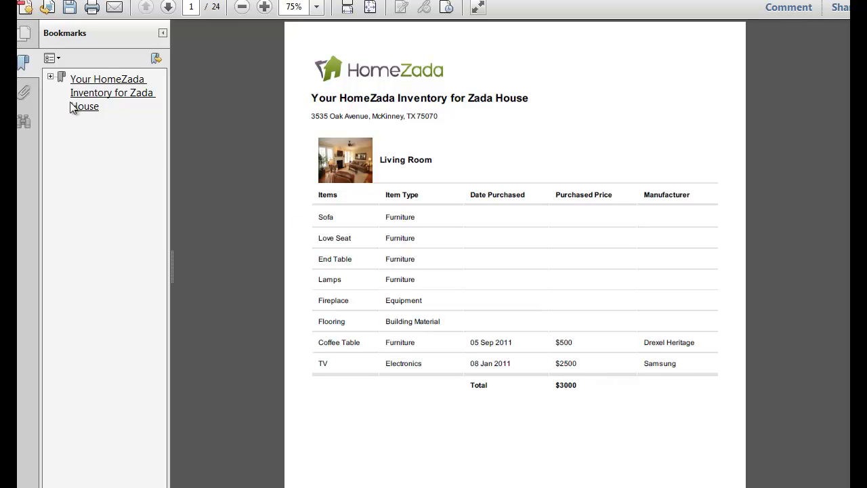
left_click(50, 77)
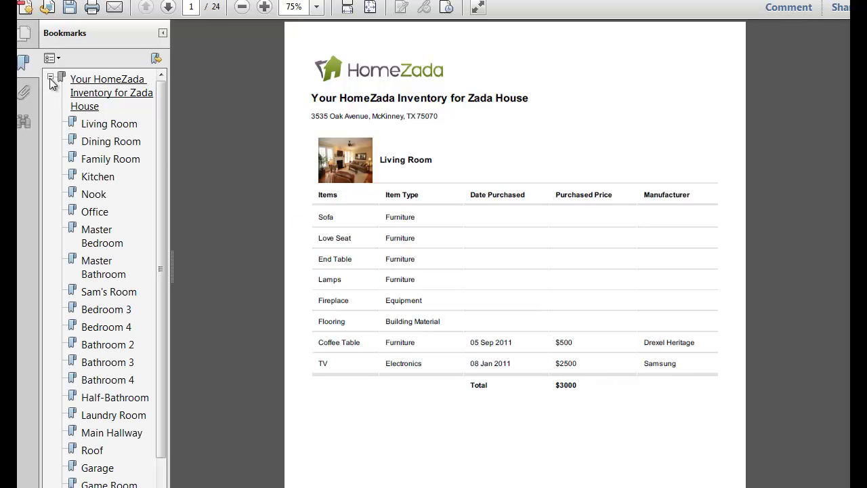
left_click(99, 140)
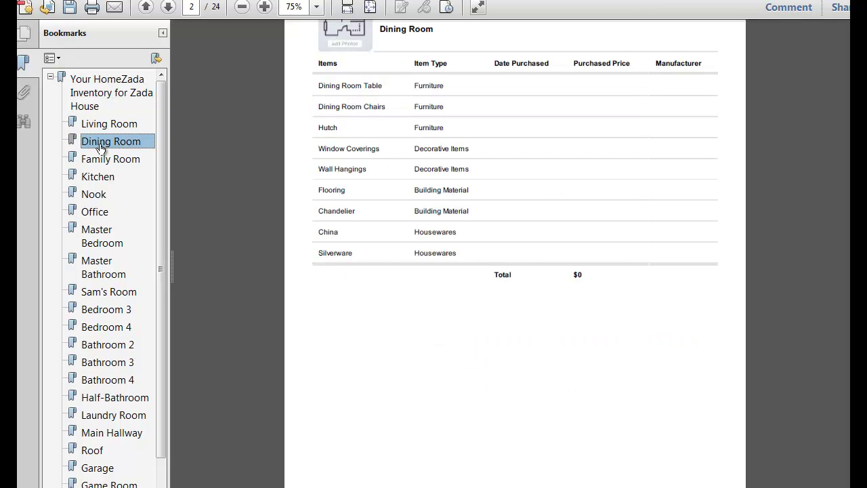
left_click(100, 159)
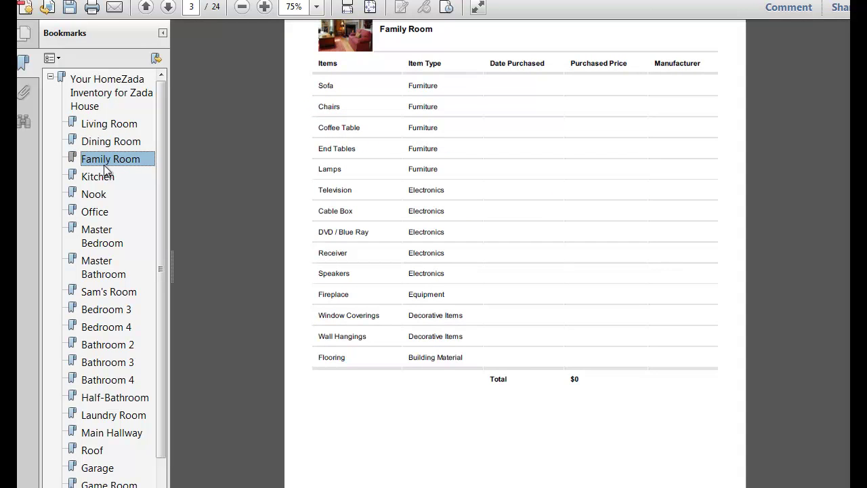
left_click(101, 177)
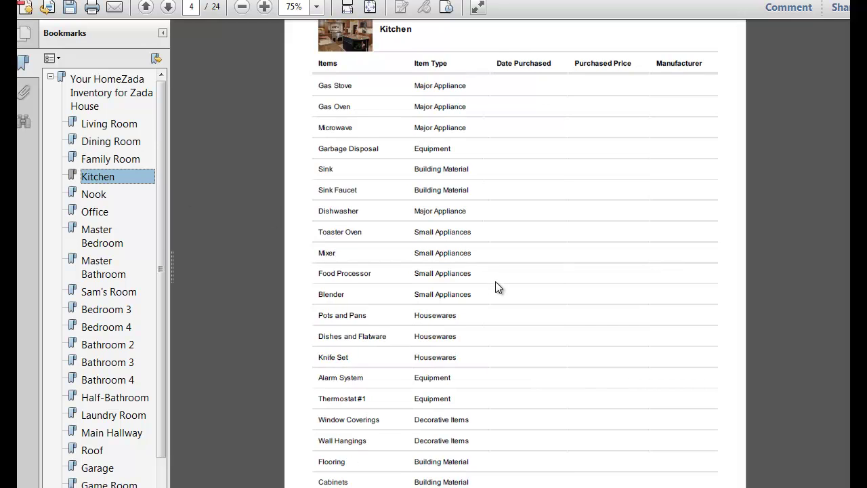
scroll(495, 285, "down", 3)
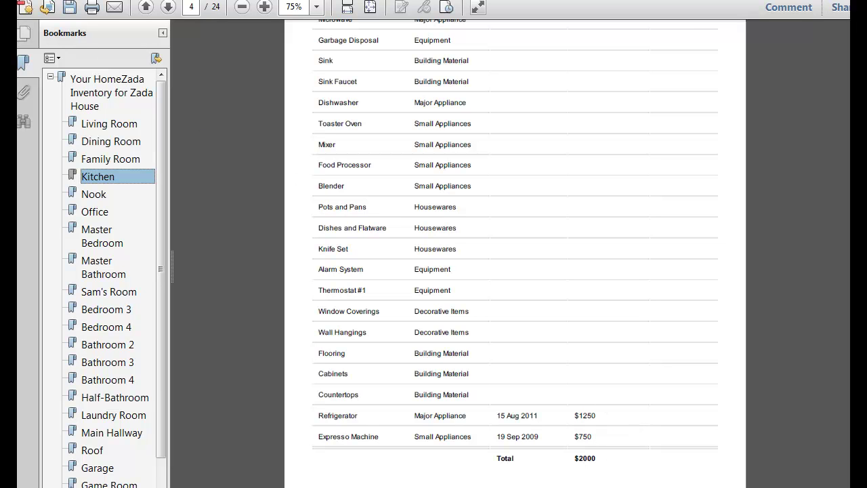
key("alt+Left")
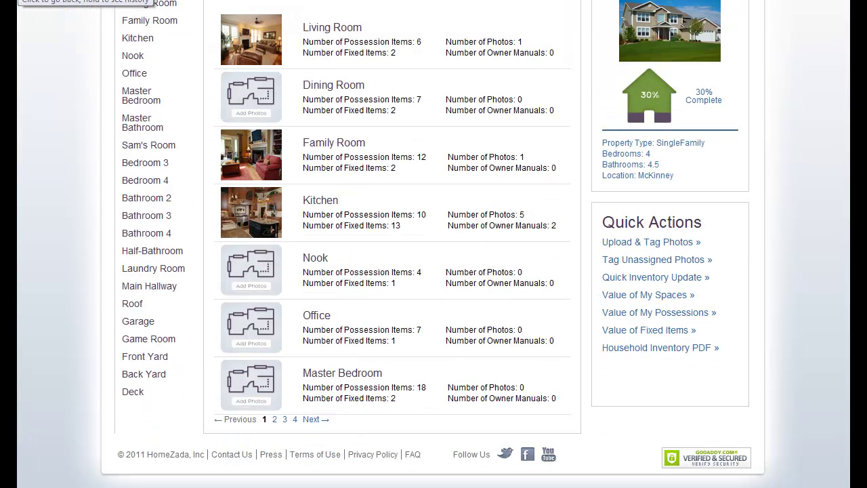